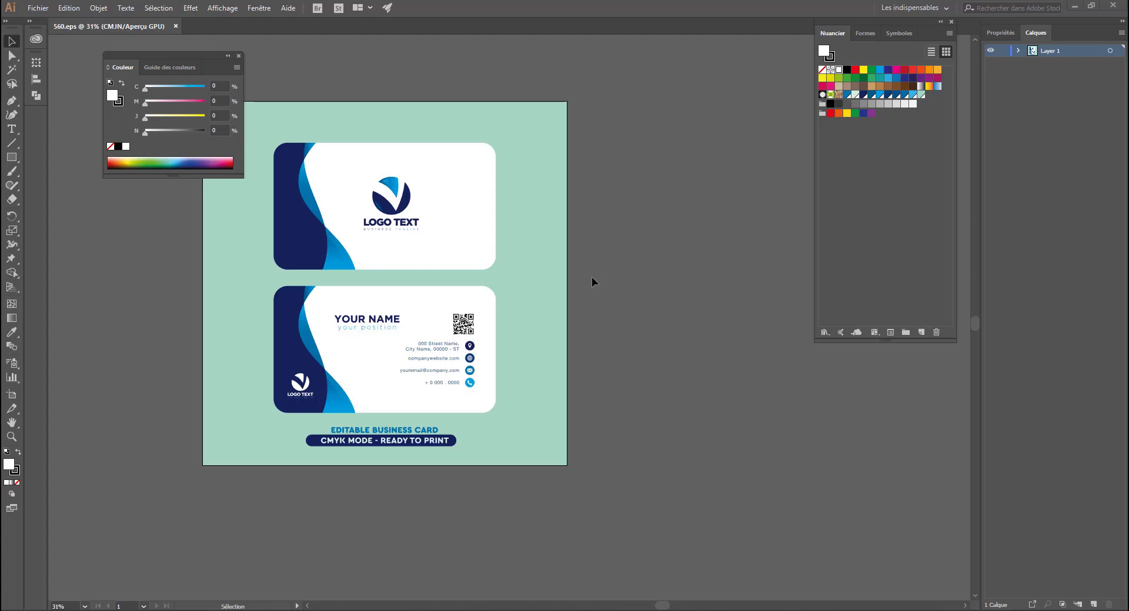
# Step: Ungroup the complete business card artwork so the two cards become separate from each other
pyautogui.scroll(2, 591, 277)
pyautogui.hotkey('ctrl', '+')
pyautogui.hotkey('ctrl', '+')
pyautogui.hotkey('ctrl', '+')
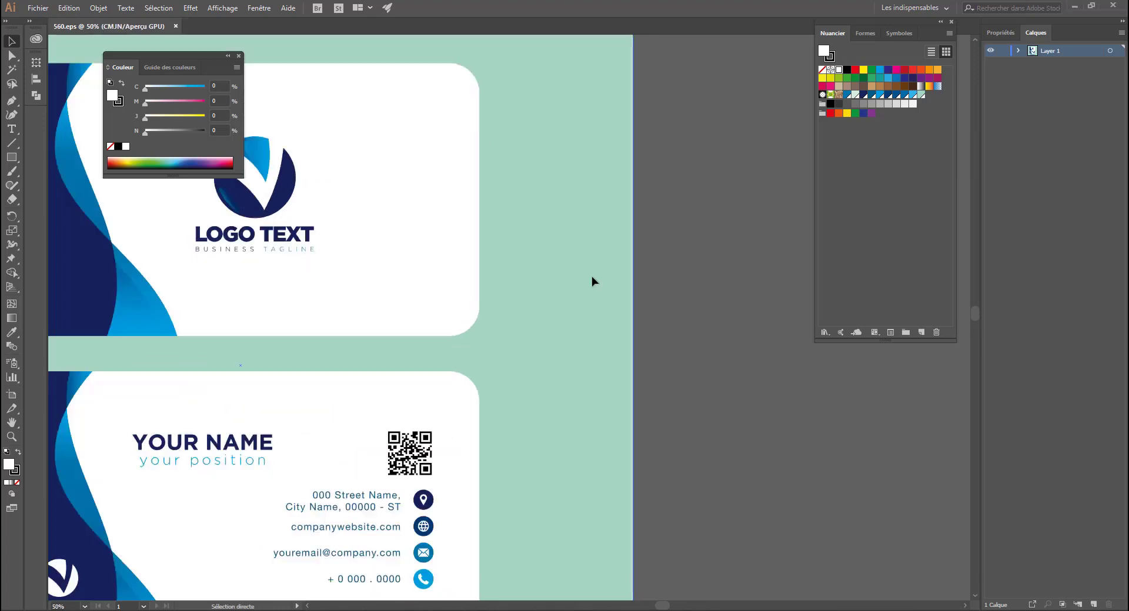
pyautogui.press('space')
pyautogui.moveTo(554, 287); pyautogui.dragTo(840, 322)
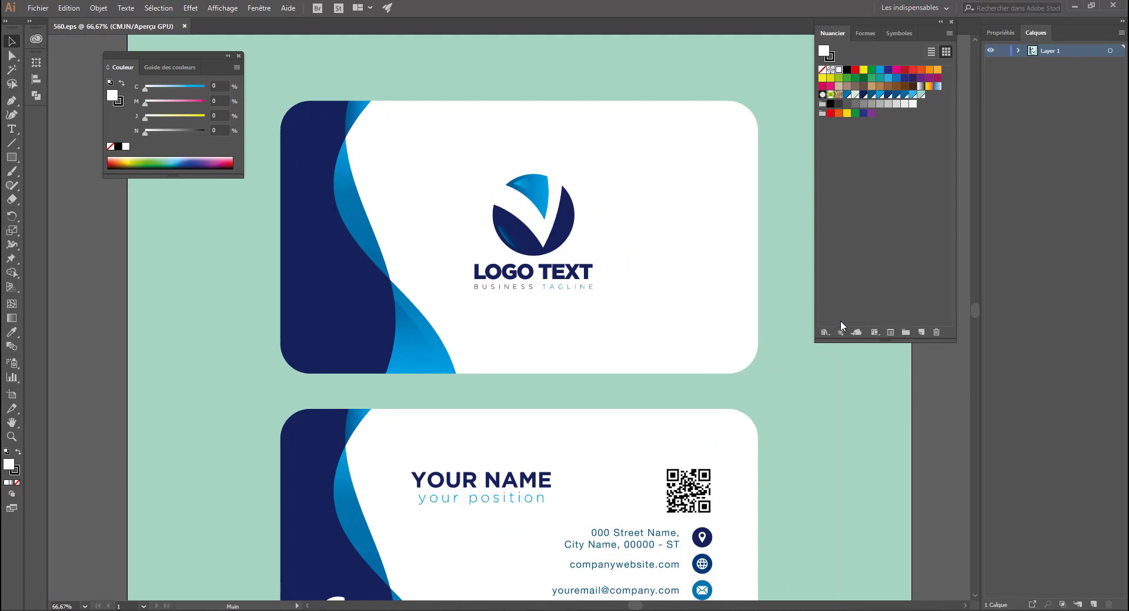
pyautogui.click(298, 150)
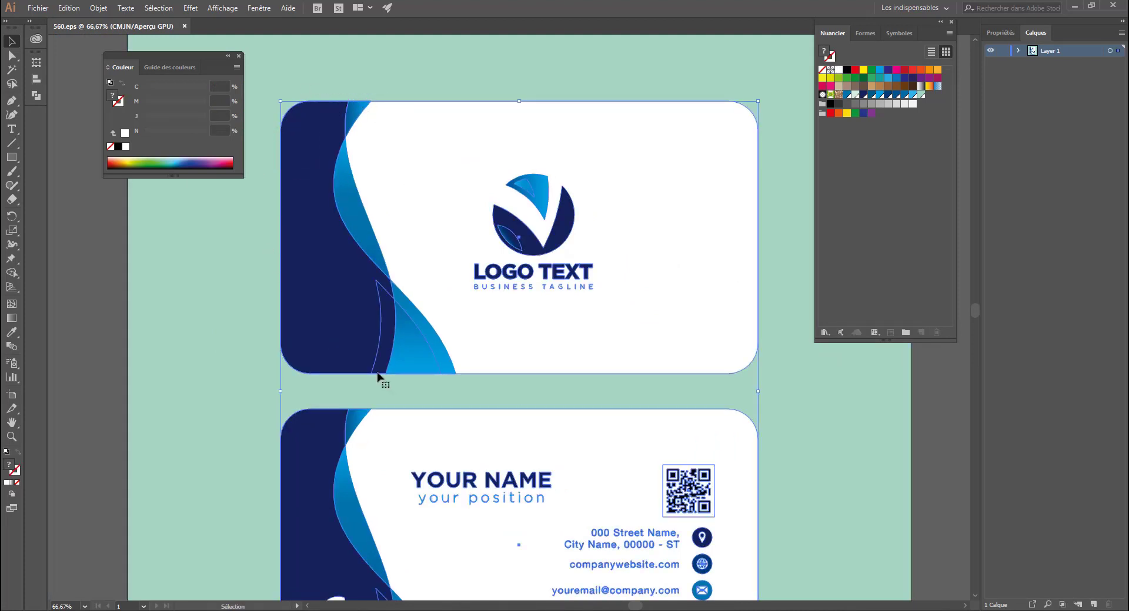
pyautogui.rightClick(410, 198)
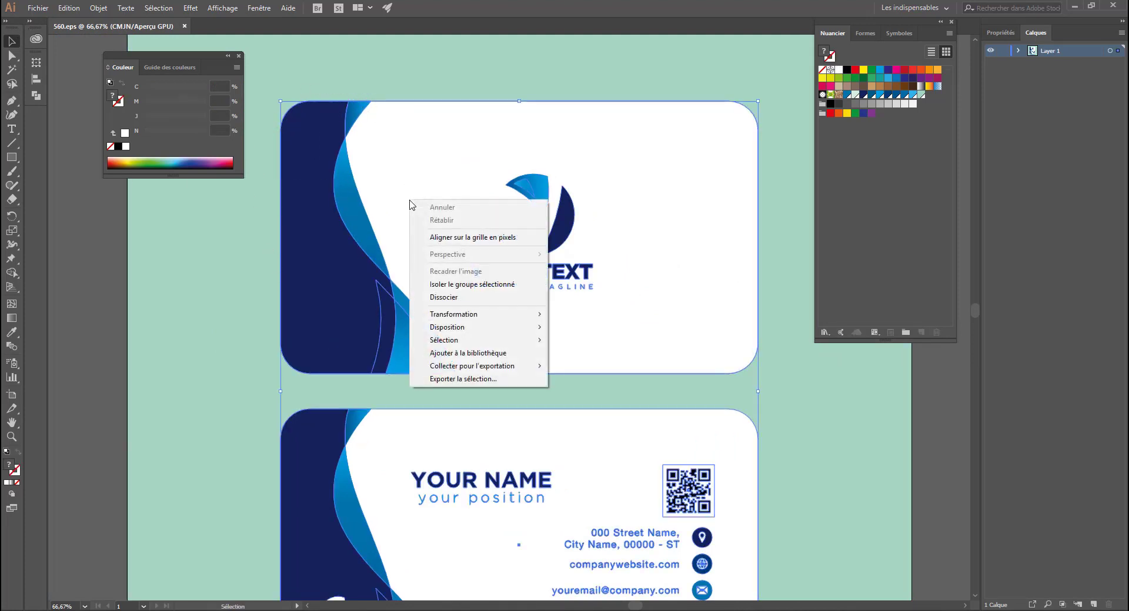
pyautogui.click(448, 308)
# Step: Ungroup the upper card's nested groups down to the individual navy and blue wave shapes
pyautogui.click(100, 247)
pyautogui.click(350, 295)
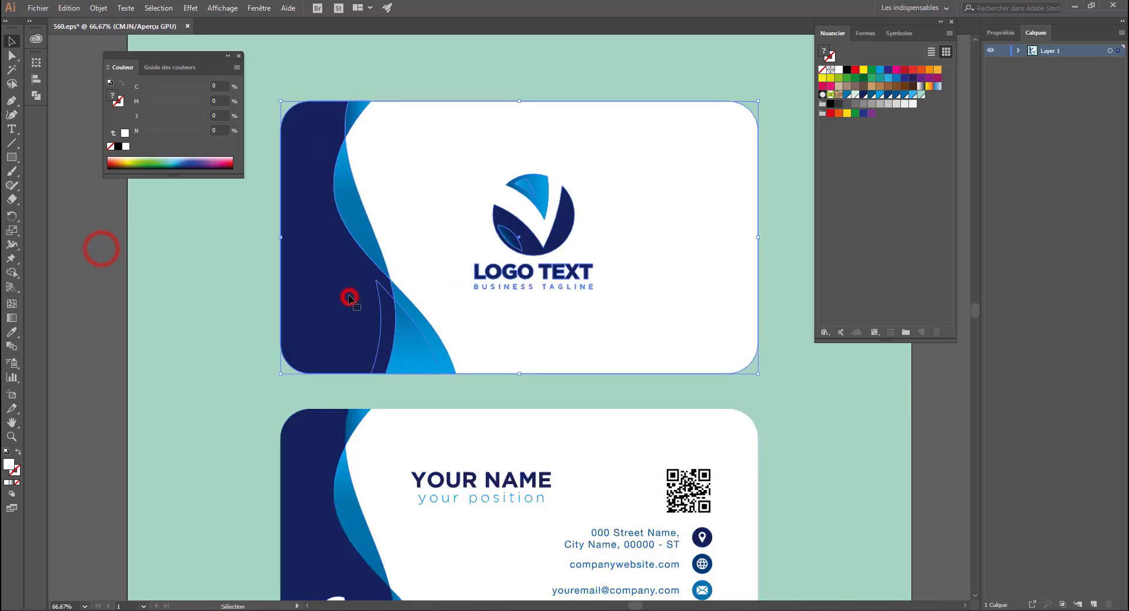
pyautogui.rightClick(346, 297)
pyautogui.click(390, 394)
pyautogui.click(104, 267)
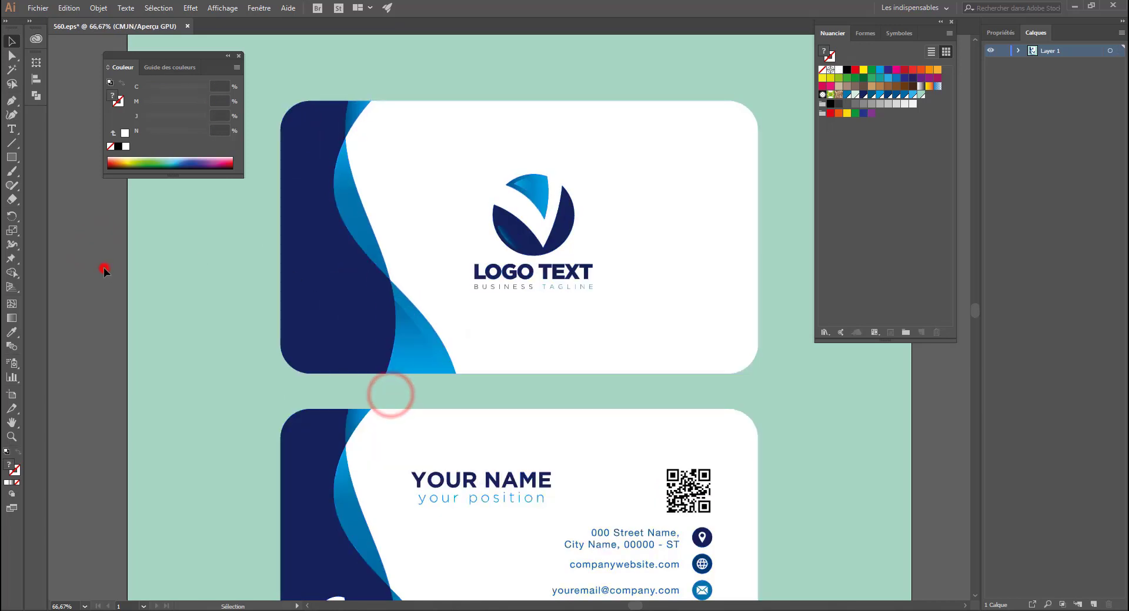
pyautogui.click(320, 301)
pyautogui.rightClick(285, 283)
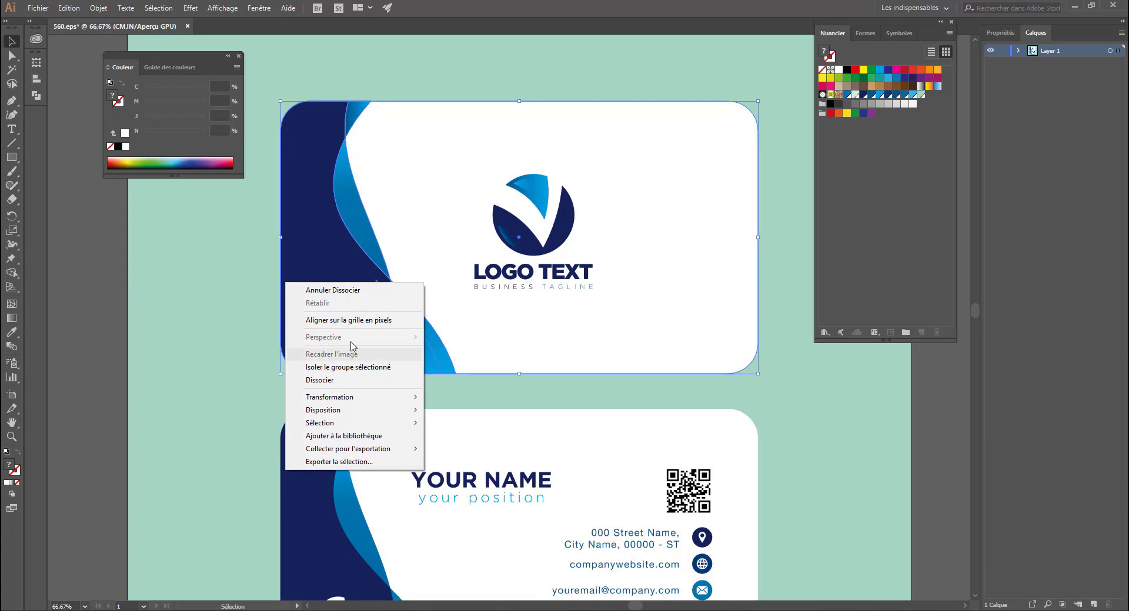
pyautogui.click(327, 382)
pyautogui.click(232, 242)
pyautogui.click(312, 260)
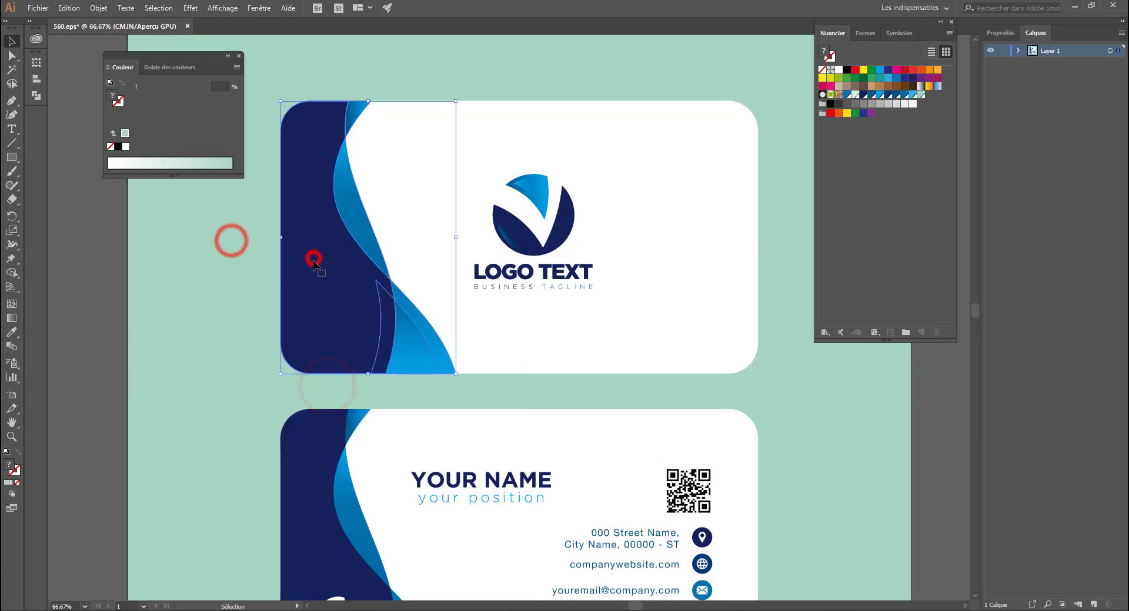
pyautogui.rightClick(331, 281)
pyautogui.click(376, 380)
pyautogui.click(340, 265)
pyautogui.click(86, 244)
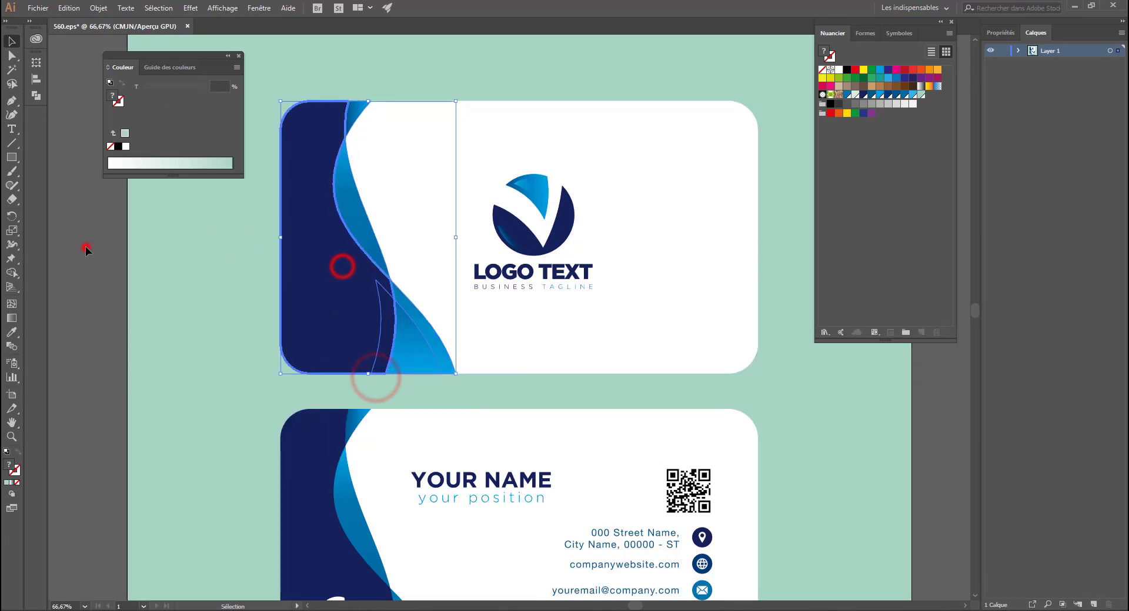
# Step: Select the navy shape and all the blue wave shapes on the upper card and group them
pyautogui.click(306, 279)
pyautogui.moveTo(325, 243); pyautogui.dragTo(258, 240)
pyautogui.hotkey('ctrl', 'z')
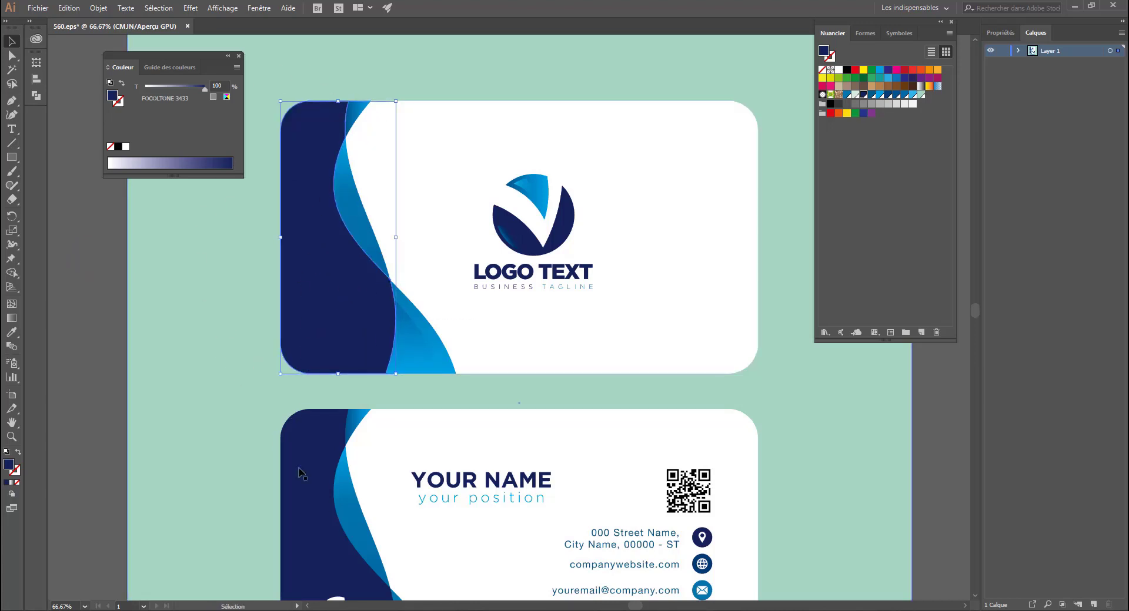
pyautogui.keyDown('shift'); pyautogui.click(355, 109); pyautogui.keyUp('shift')
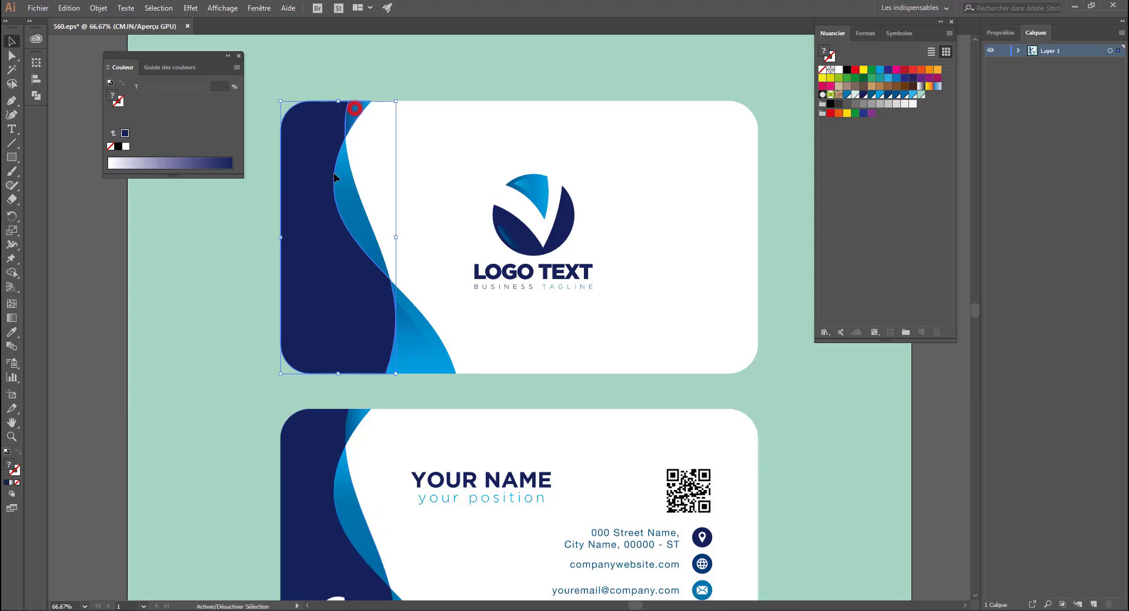
pyautogui.keyDown('shift'); pyautogui.click(411, 356); pyautogui.keyUp('shift')
pyautogui.keyDown('shift'); pyautogui.click(426, 326); pyautogui.keyUp('shift')
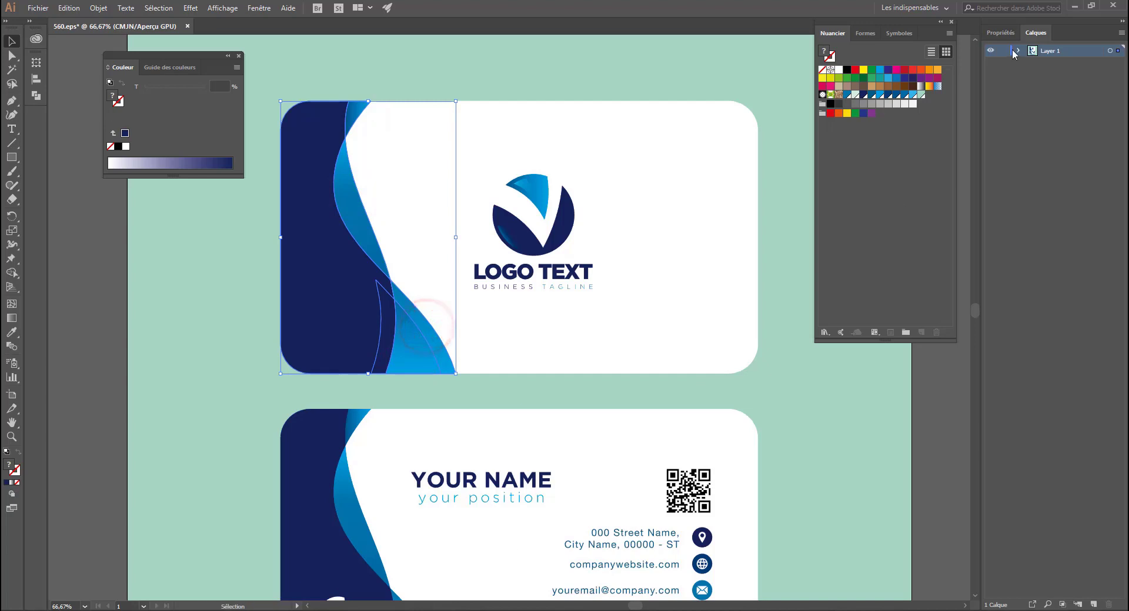
pyautogui.click(1019, 51)
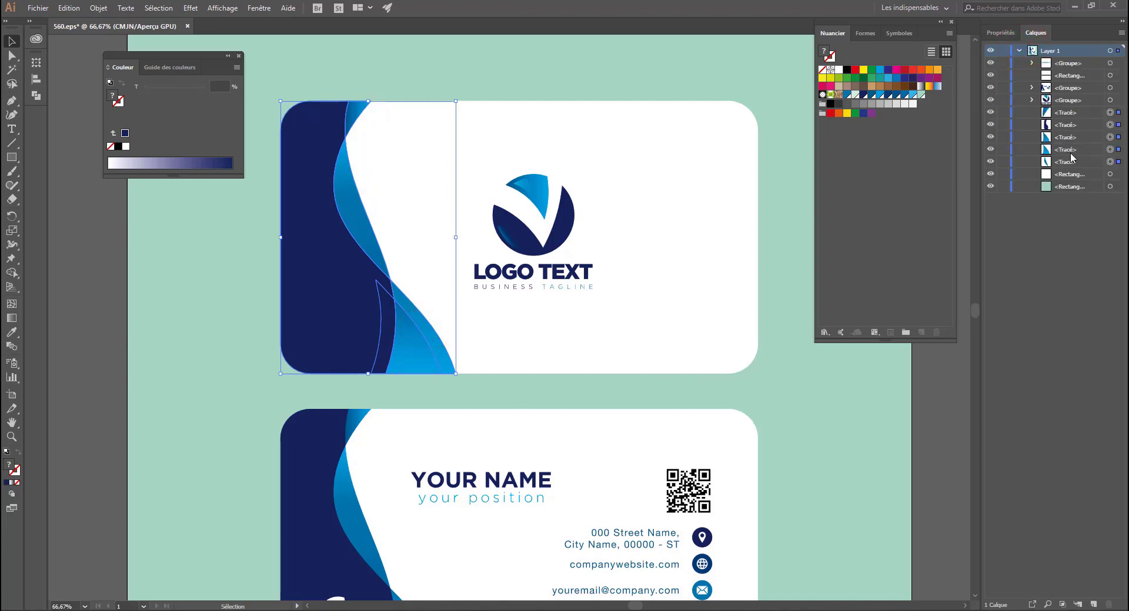
pyautogui.hotkey('ctrl', 'g')
# Step: Toggle the visibility of the wave group off and on to check which shapes it contains
pyautogui.click(989, 113)
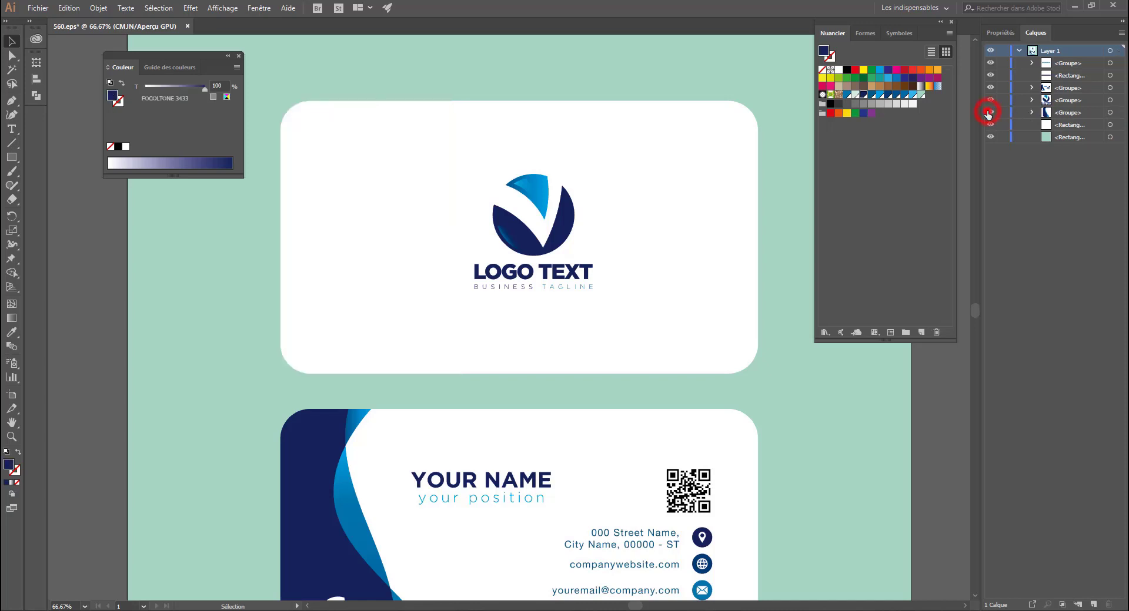
pyautogui.click(989, 113)
pyautogui.click(989, 112)
pyautogui.click(989, 112)
# Step: Create a new layer above Layer 1 and name it "vernis"
pyautogui.click(1019, 51)
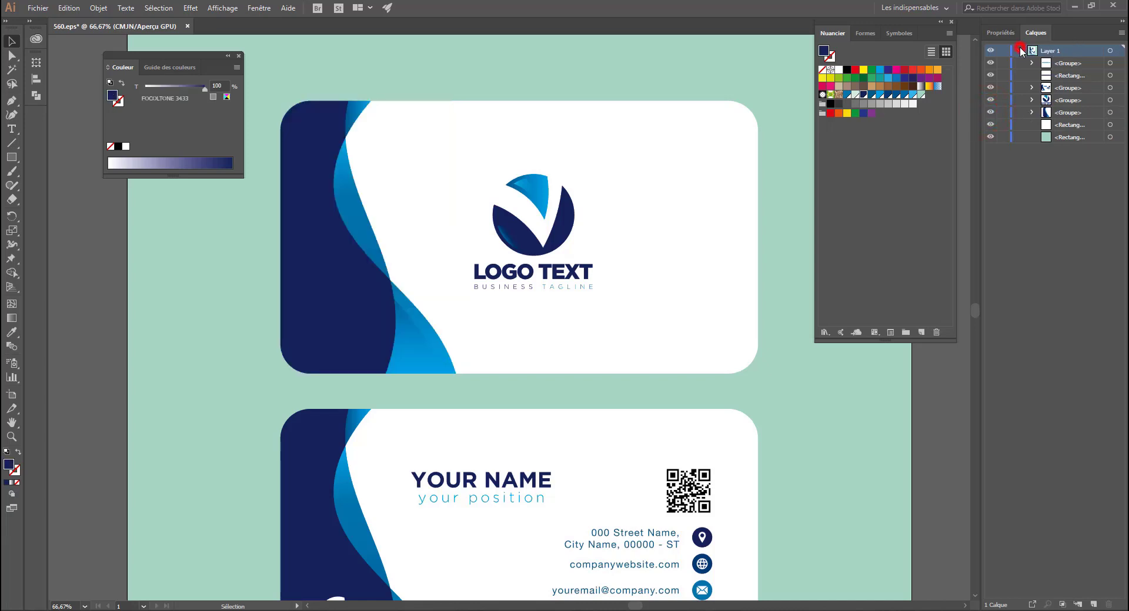
pyautogui.click(1092, 605)
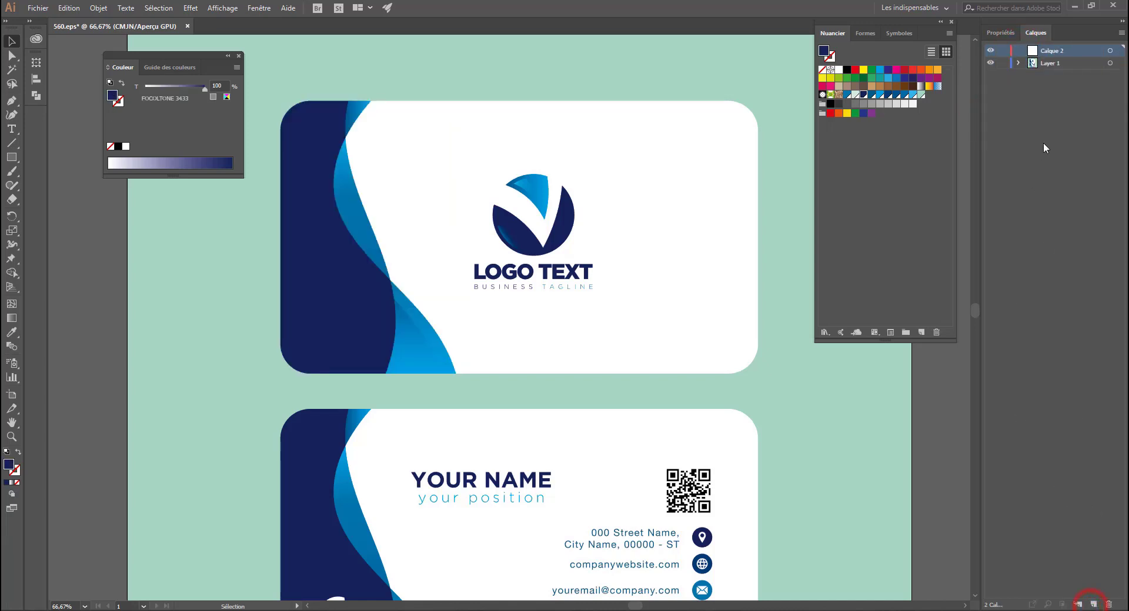
pyautogui.doubleClick(1058, 50)
pyautogui.write('vernis')
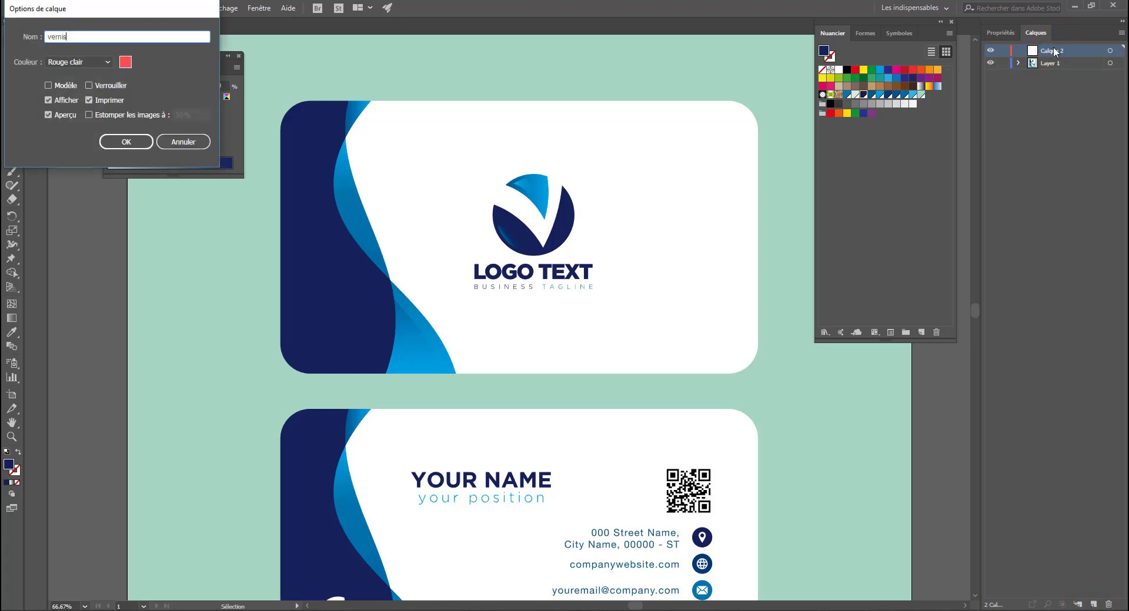
pyautogui.click(126, 142)
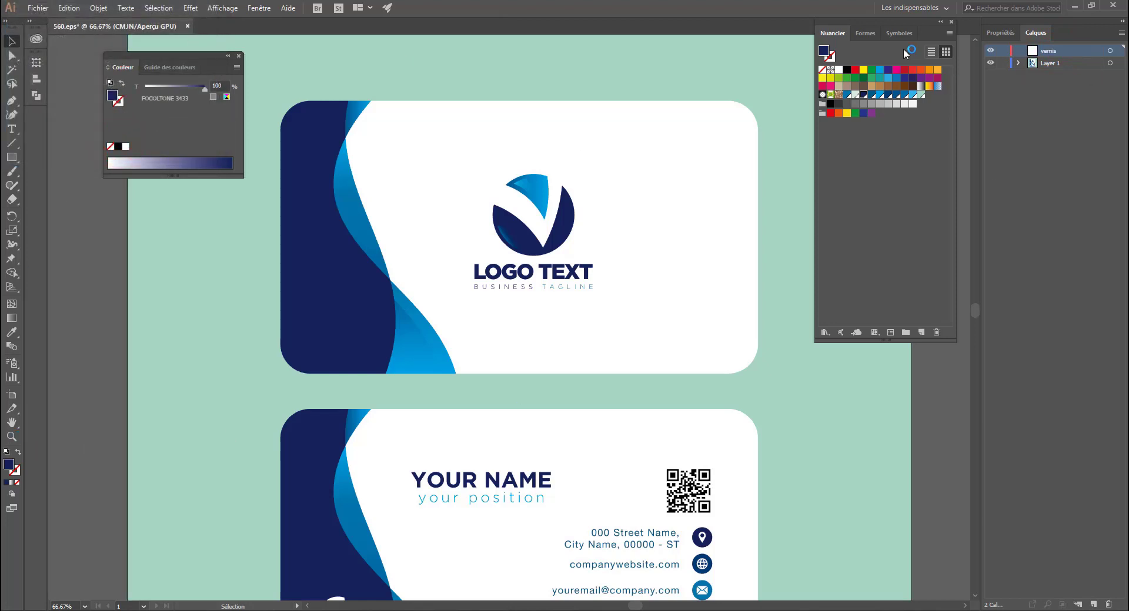
# Step: Copy the upper card's wave group and paste it in place on the vernis layer
pyautogui.click(399, 235)
pyautogui.click(301, 228)
pyautogui.hotkey('ctrl', 'c')
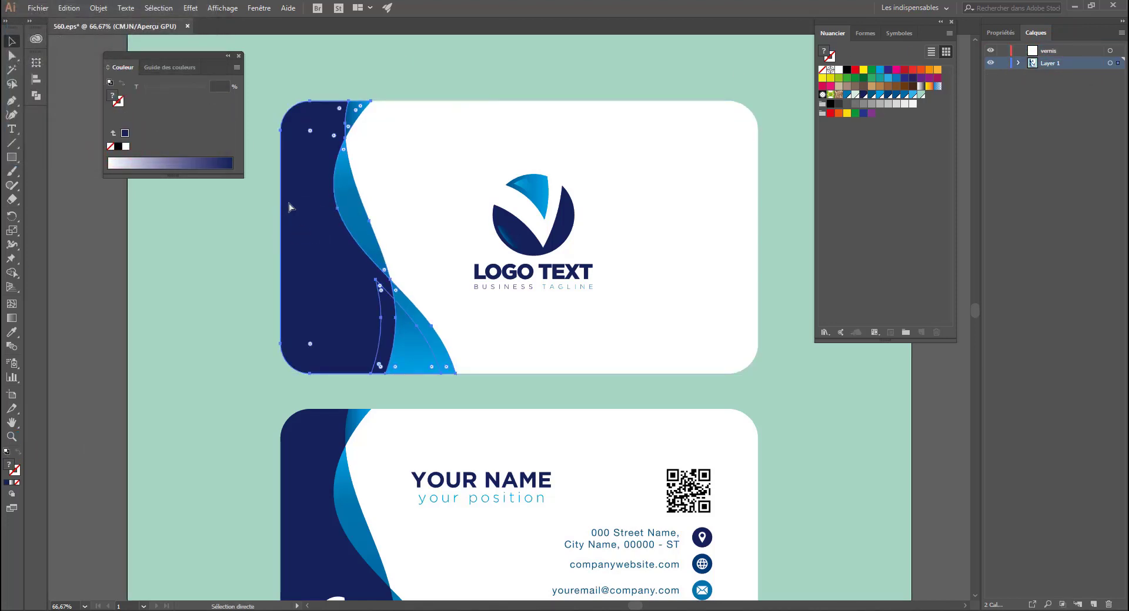
pyautogui.click(70, 8)
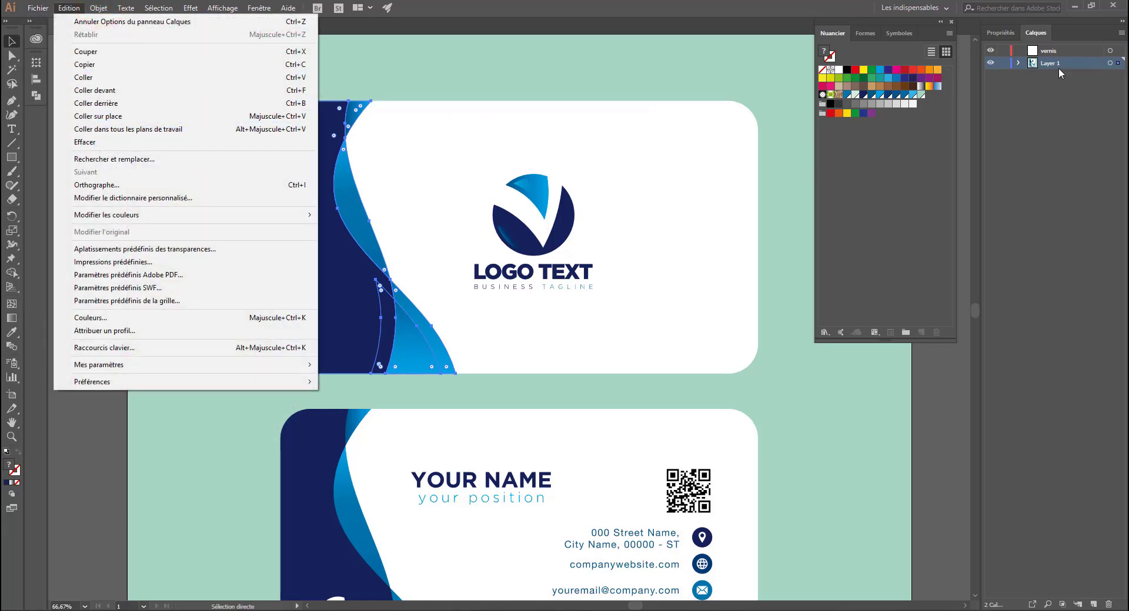
pyautogui.click(1069, 50)
pyautogui.doubleClick(1070, 50)
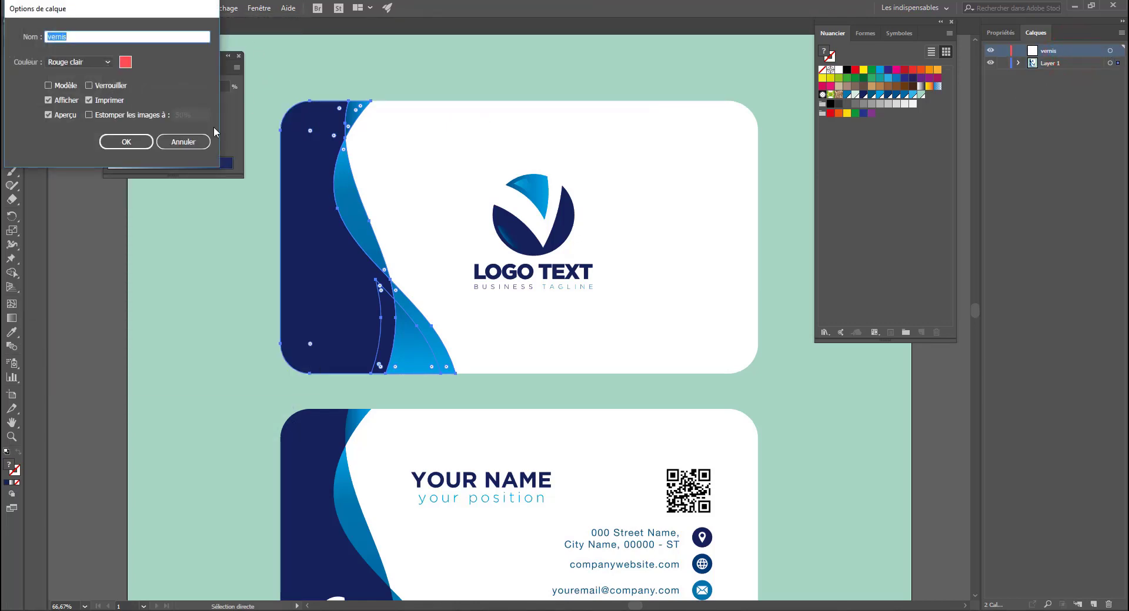
pyautogui.click(171, 141)
pyautogui.press('v')
pyautogui.click(69, 8)
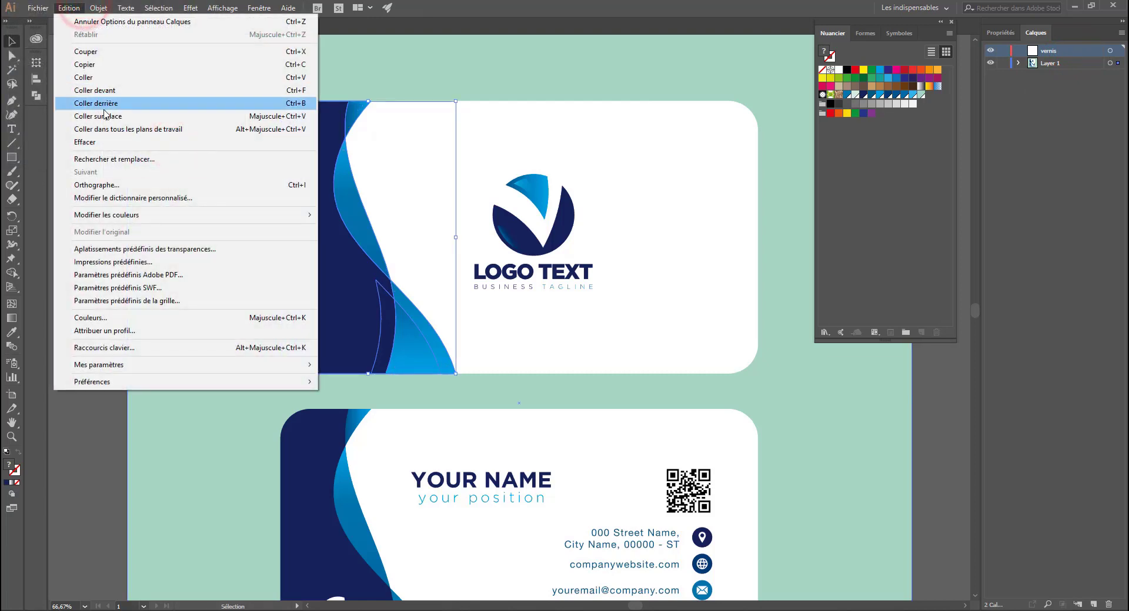
pyautogui.click(97, 116)
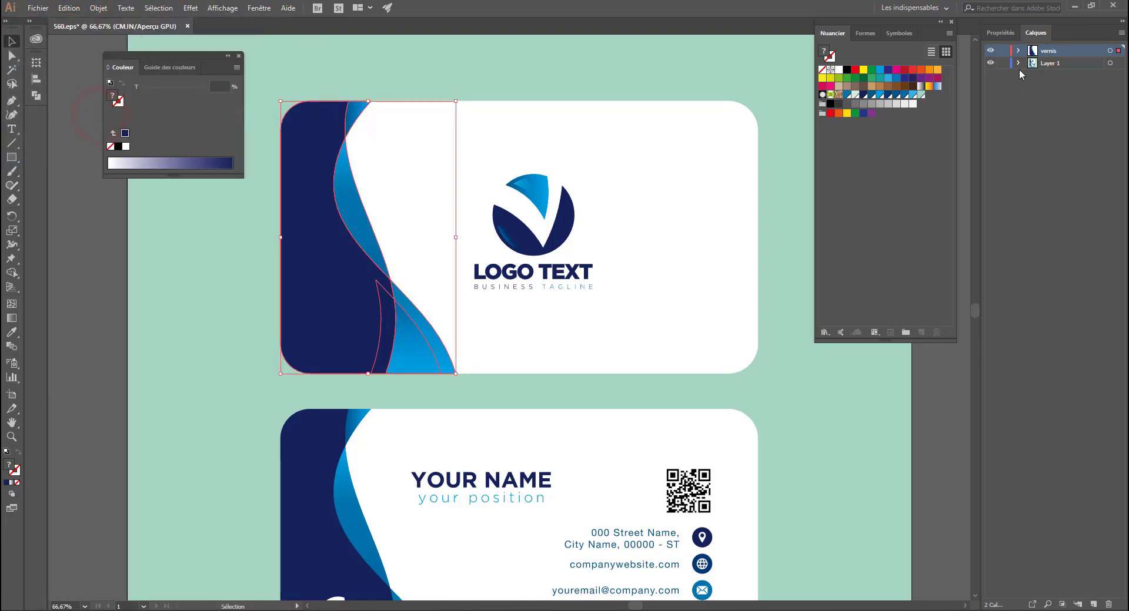
# Step: Toggle the visibility of the vernis layer and Layer 1 to check the position of the pasted copy
pyautogui.click(991, 52)
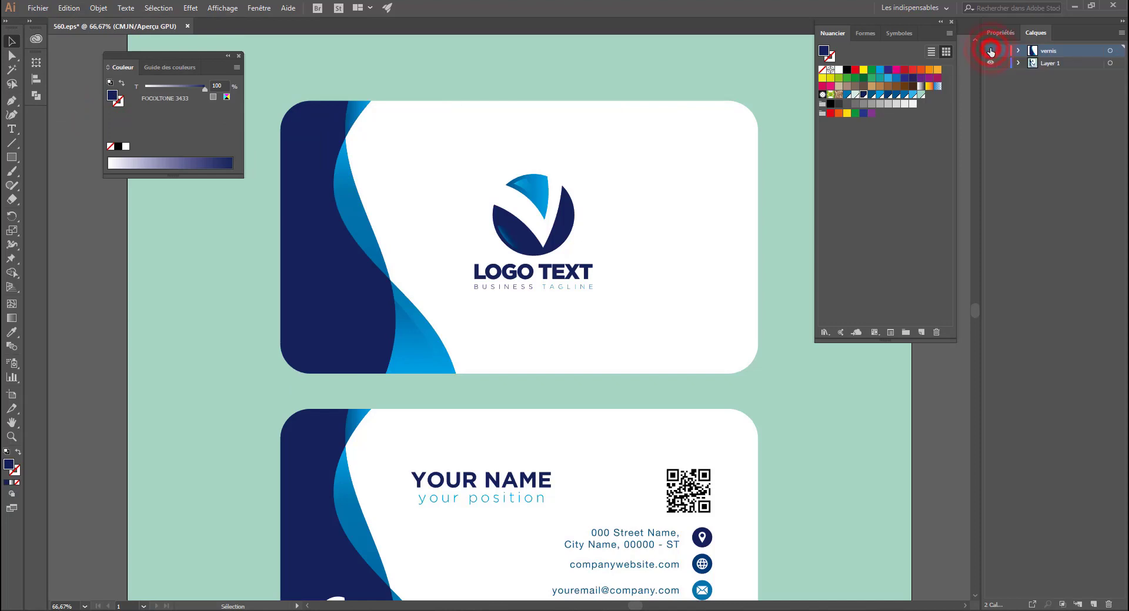
pyautogui.click(990, 63)
pyautogui.click(990, 64)
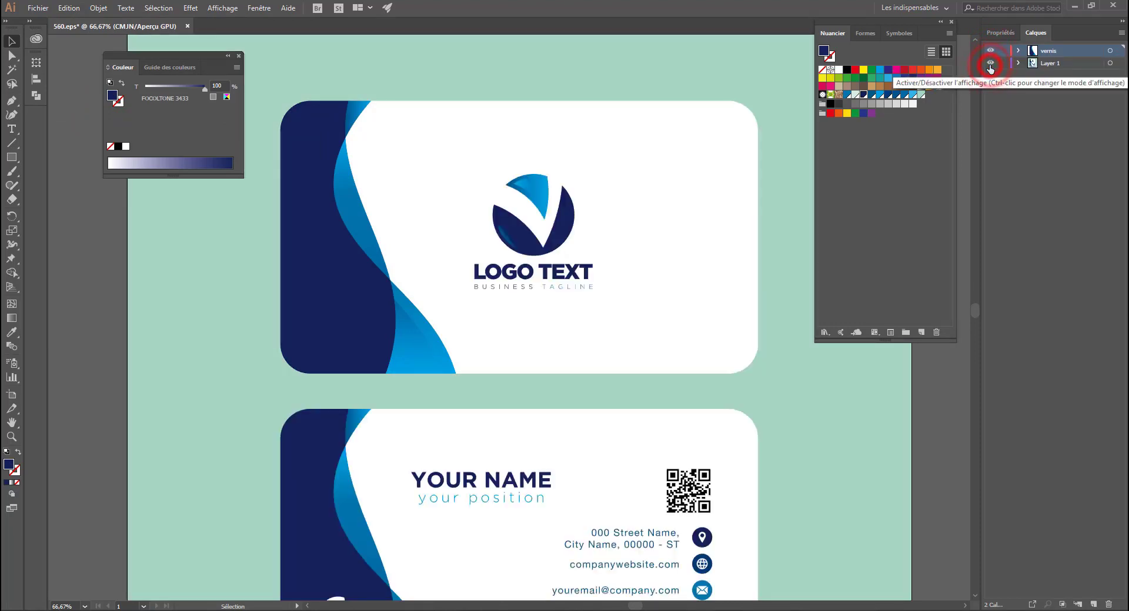
pyautogui.click(990, 63)
pyautogui.click(989, 63)
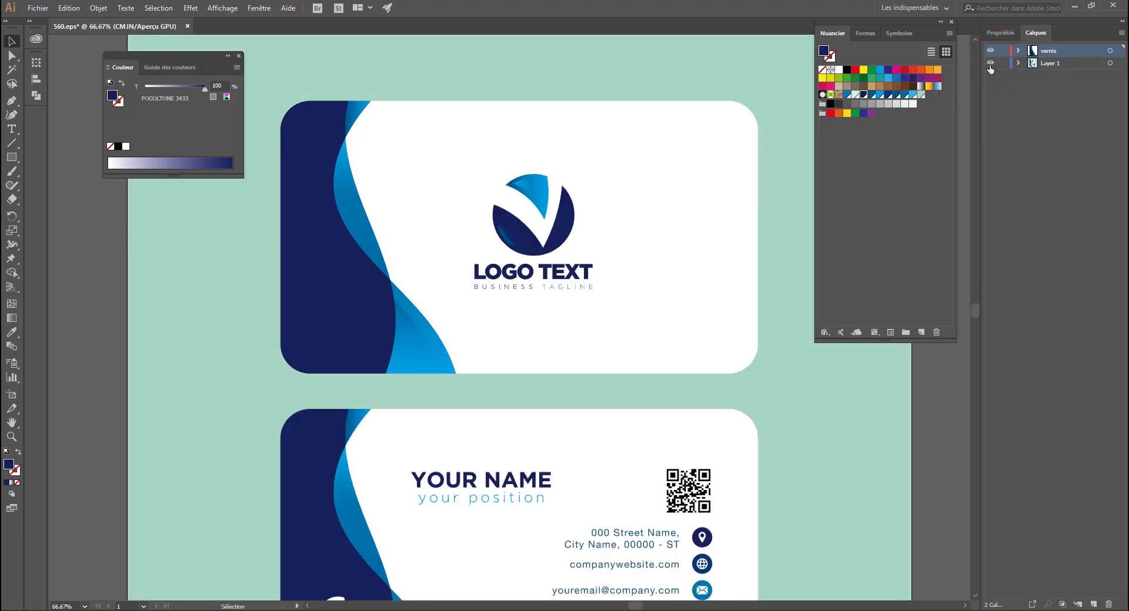
# Step: Select the wave group on the vernis layer and open the PANTONE+ Solid Coated swatch library
pyautogui.click(314, 159)
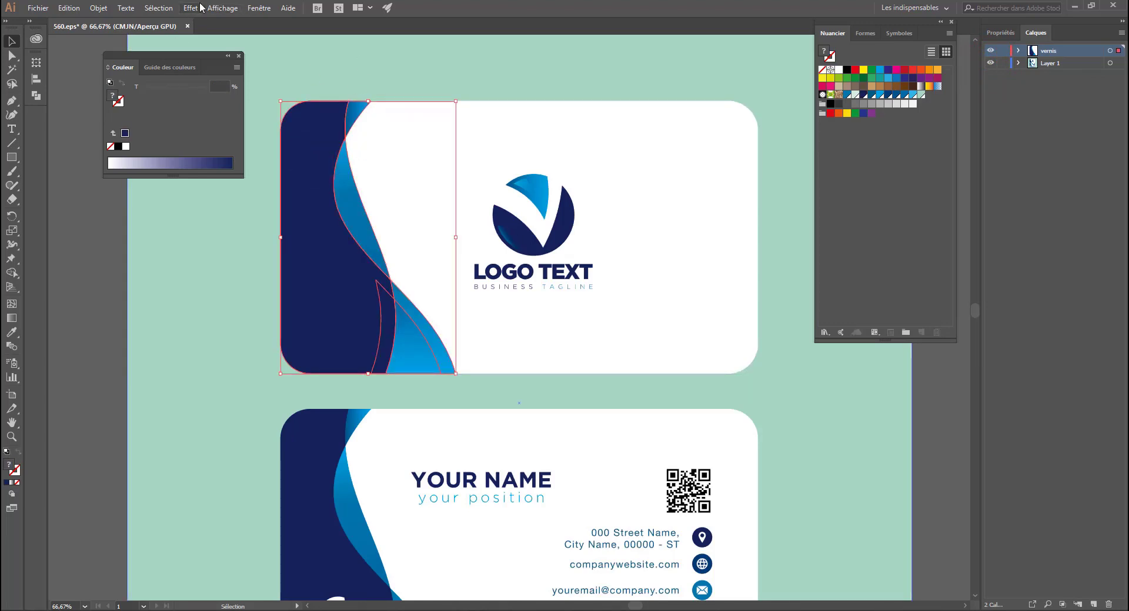
pyautogui.click(259, 8)
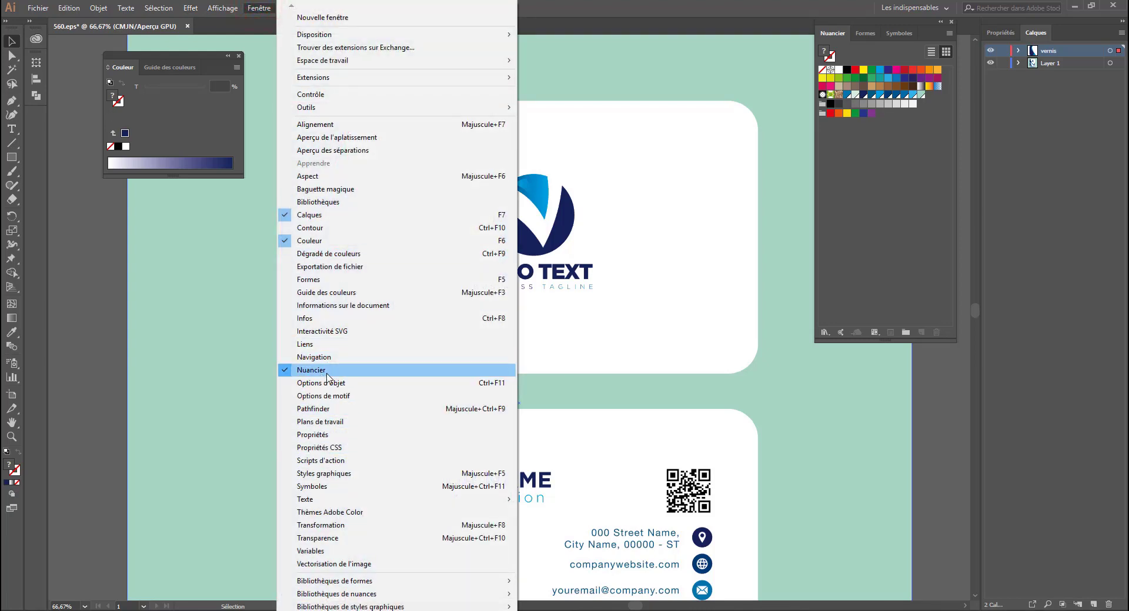
pyautogui.moveTo(362, 594)
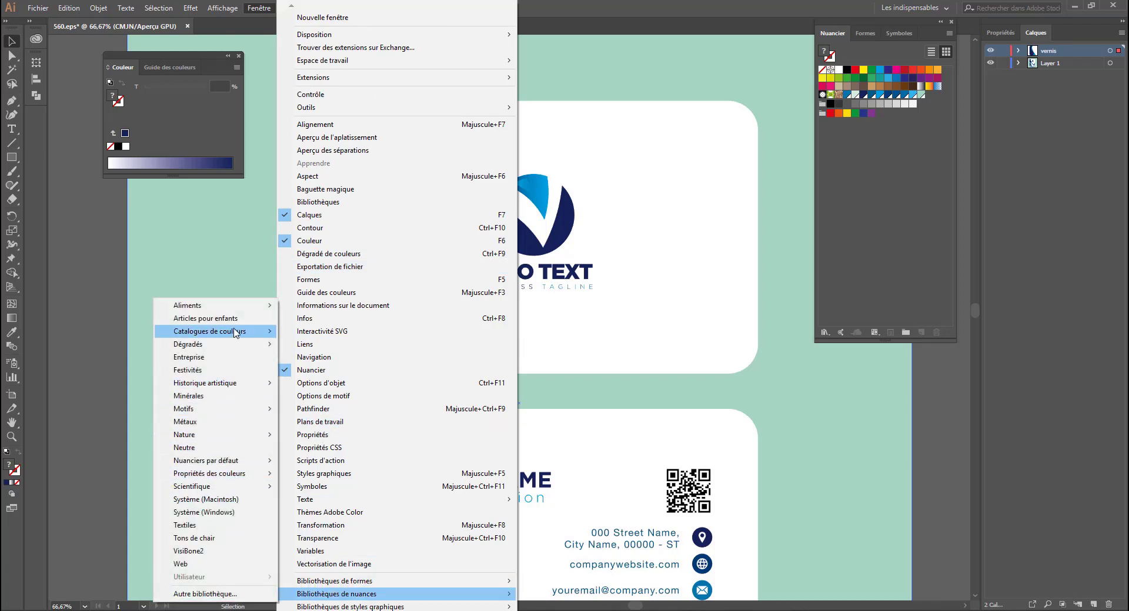
pyautogui.moveTo(236, 331)
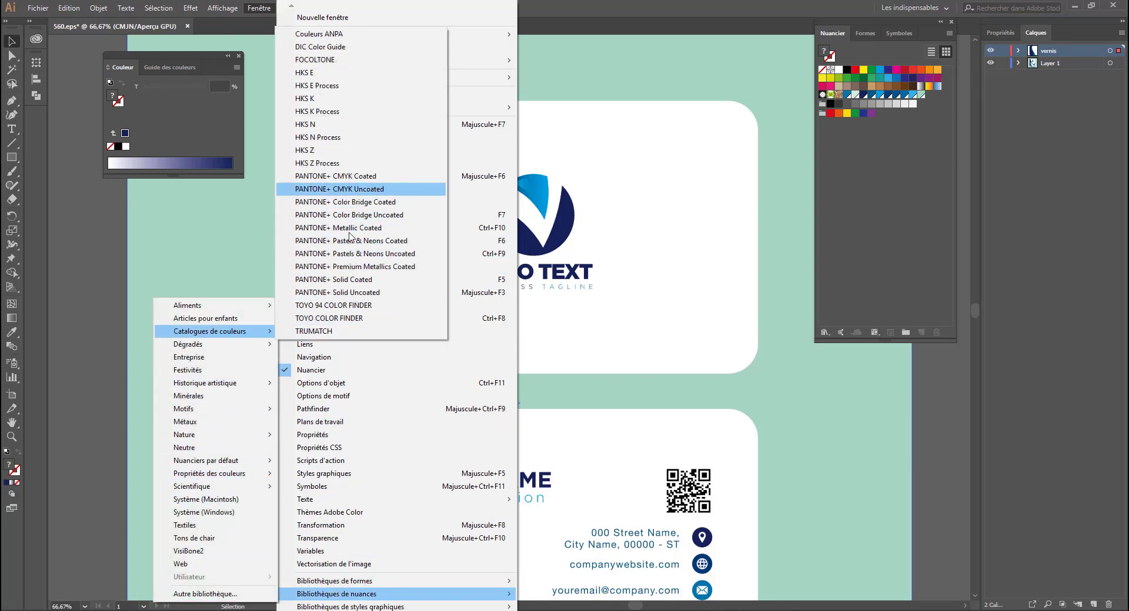
pyautogui.click(355, 281)
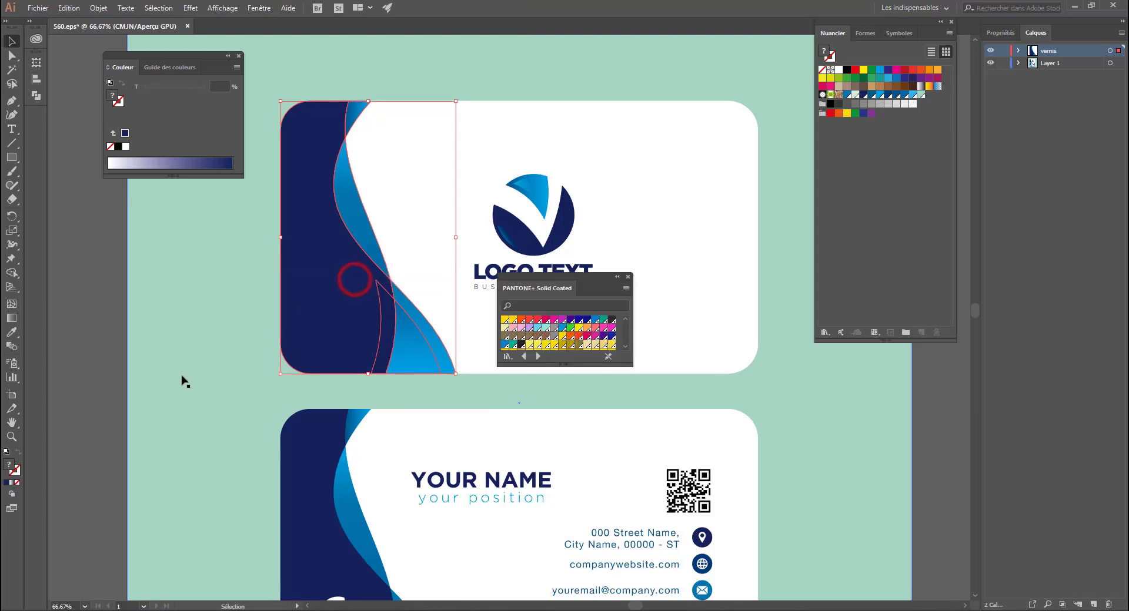
# Step: Move the PANTONE+ Solid Coated library off the logo, enlarge it and browse its swatches
pyautogui.moveTo(579, 278); pyautogui.dragTo(182, 196)
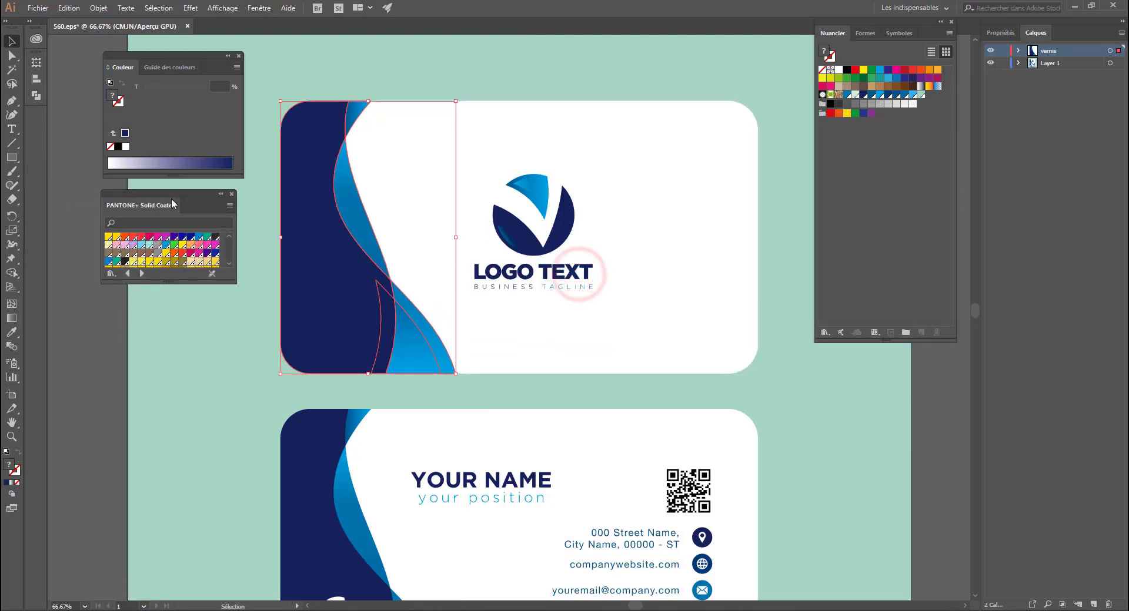
pyautogui.moveTo(233, 282); pyautogui.dragTo(356, 509)
pyautogui.scroll(-5, 170, 329)
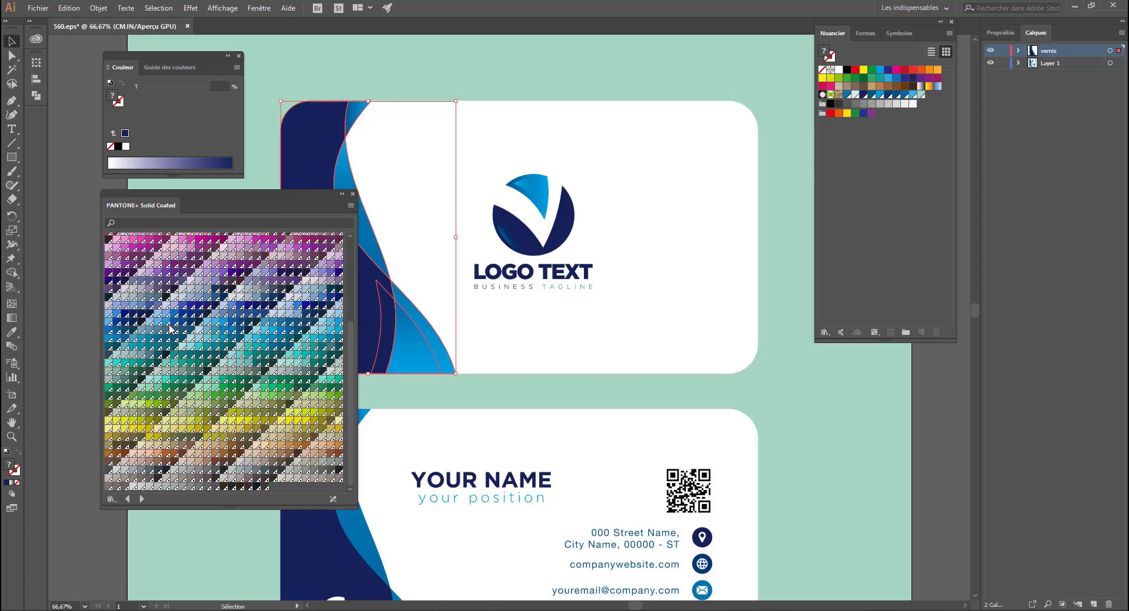
pyautogui.scroll(5, 169, 330)
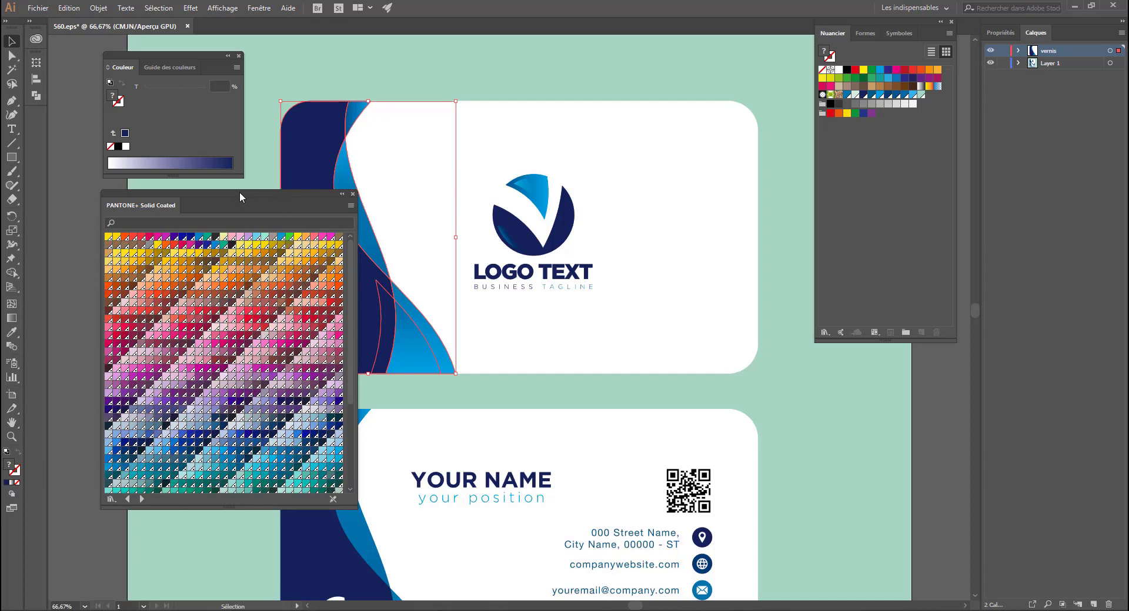
pyautogui.moveTo(239, 192); pyautogui.dragTo(197, 189)
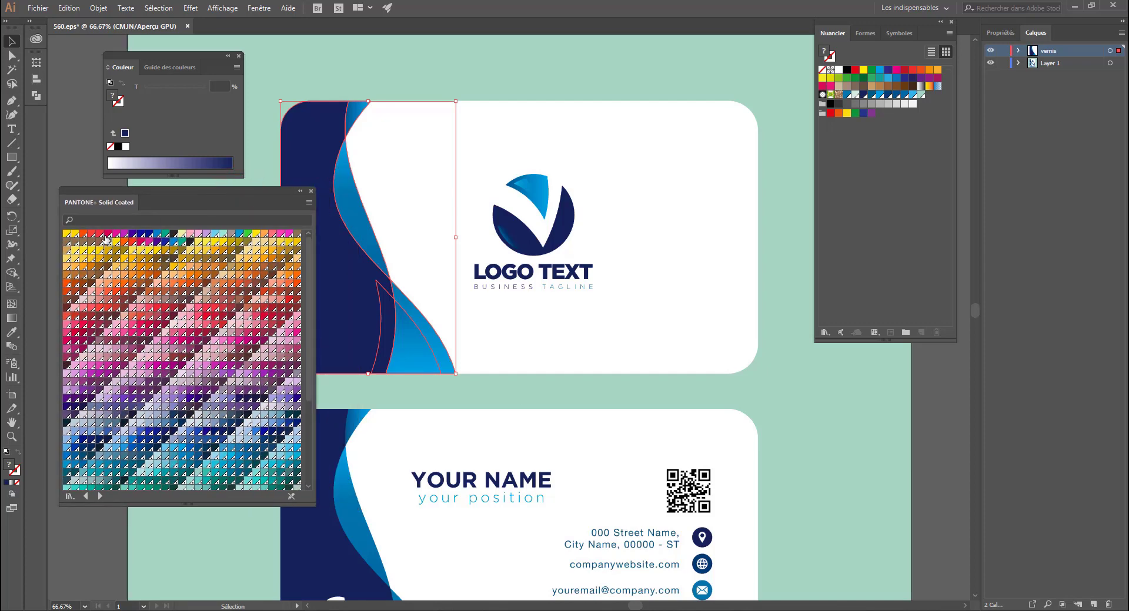
# Step: Fill the vernis layer's wave group with PANTONE 1787 C, deselect it and put the PANTONE+ Solid Coated library away
pyautogui.click(206, 308)
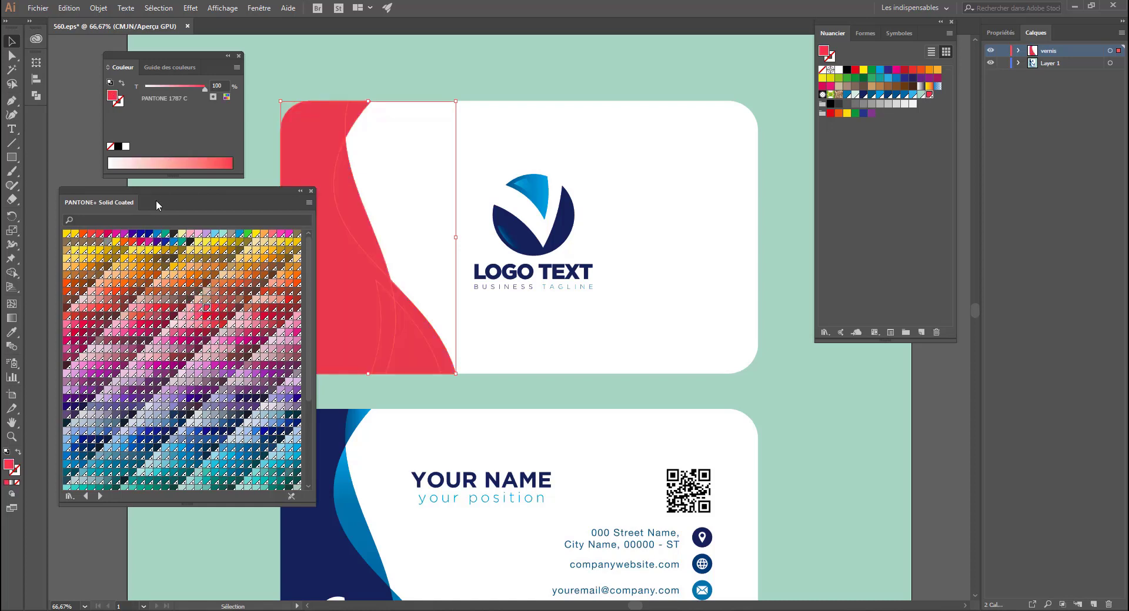
pyautogui.moveTo(150, 189); pyautogui.dragTo(90, 250)
pyautogui.click(59, 184)
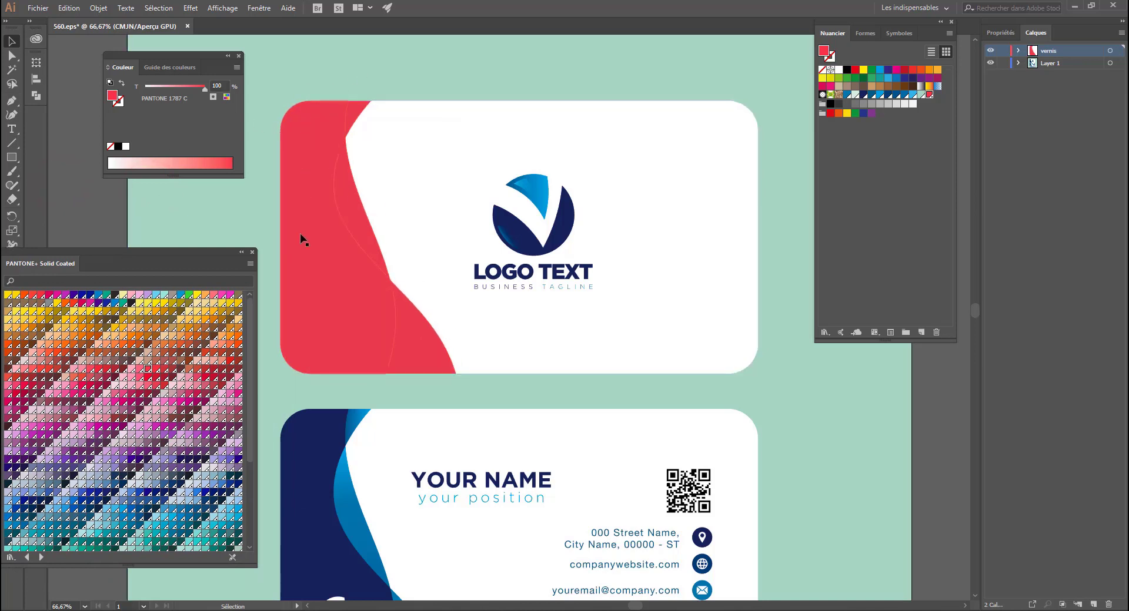
pyautogui.click(145, 248)
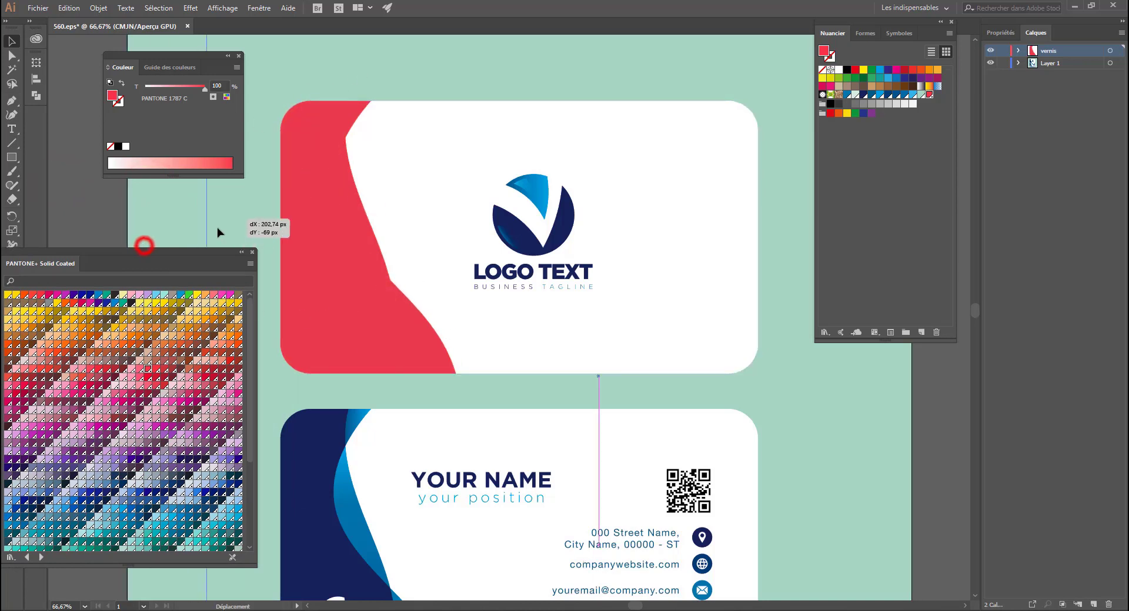
pyautogui.moveTo(45, 265); pyautogui.dragTo(36, 119)
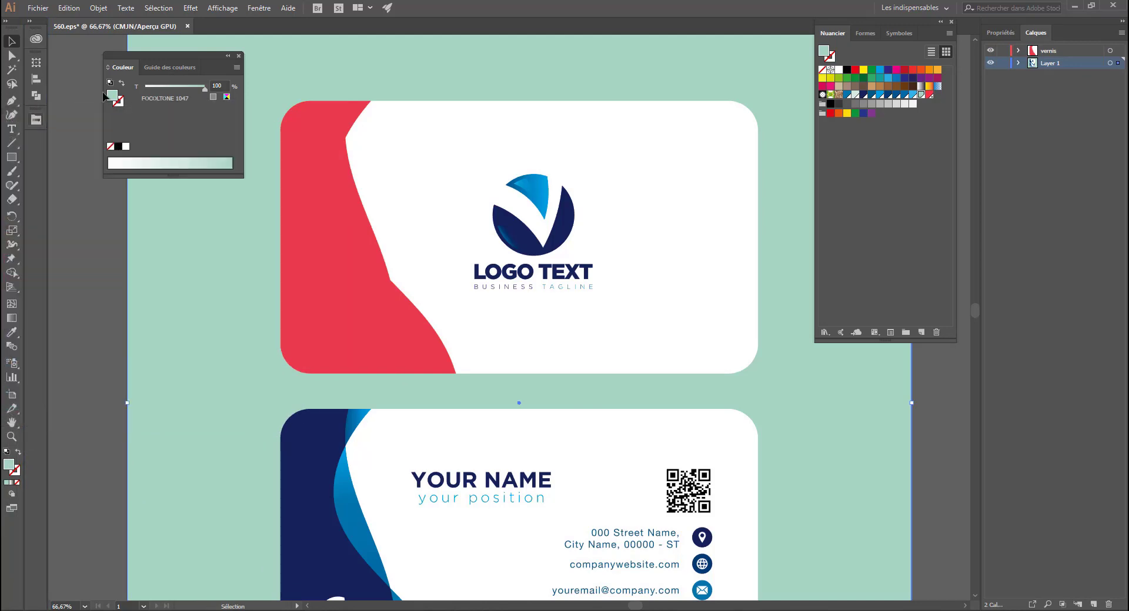
# Step: Show the object options, select the red wave group on the vernis layer and turn on its fill overprint (Surimp. fond)
pyautogui.click(259, 9)
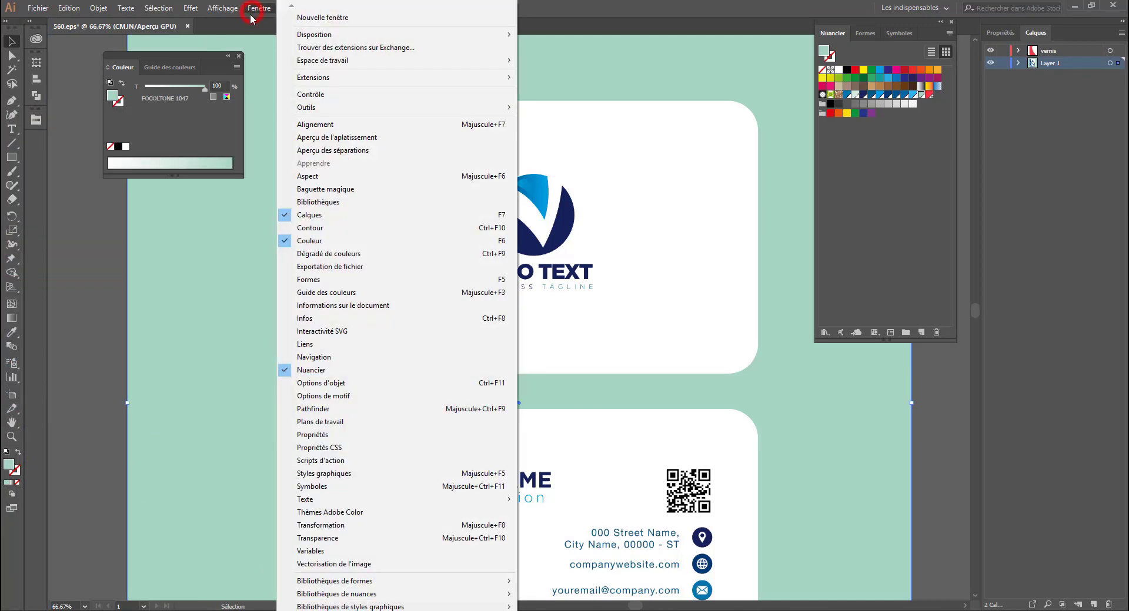
pyautogui.click(320, 383)
pyautogui.click(312, 196)
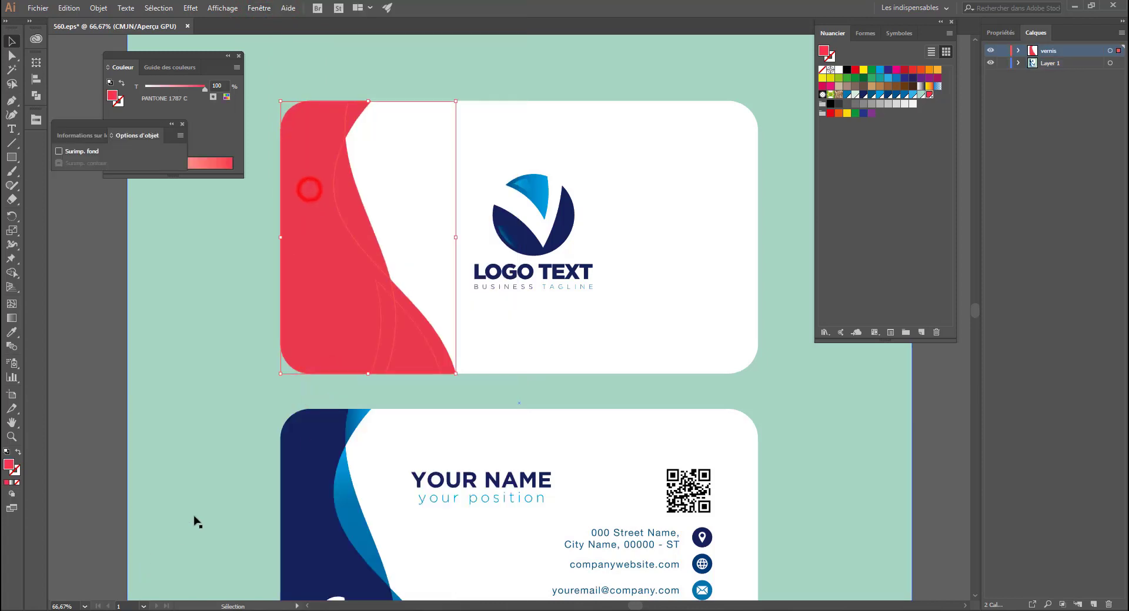
pyautogui.click(81, 152)
# Step: Hide and show the vernis layer repeatedly to compare the card with and without the varnish shape
pyautogui.click(990, 50)
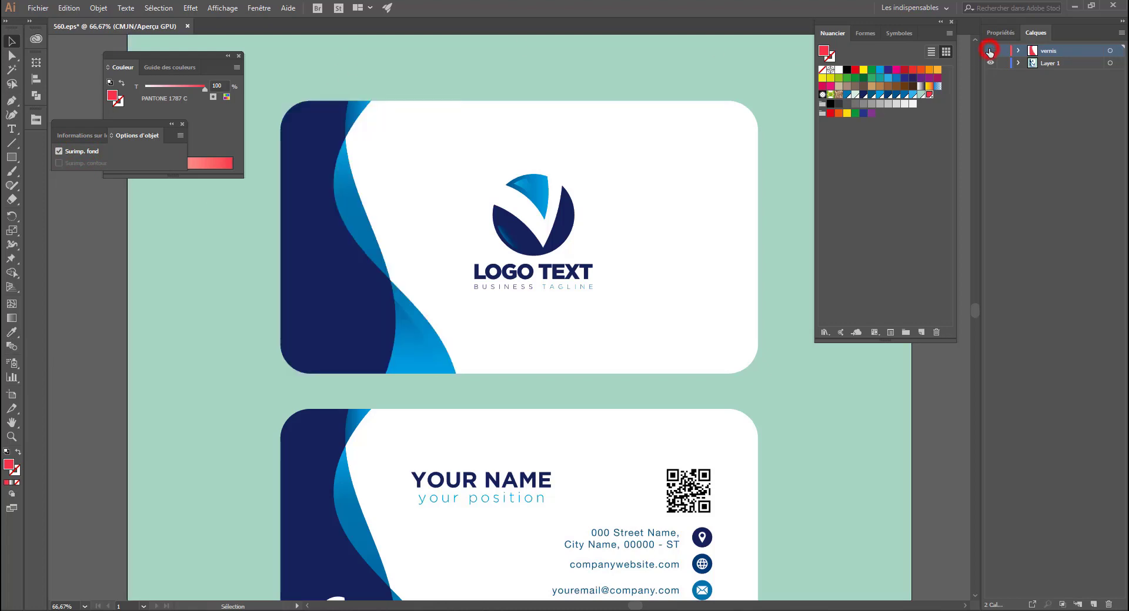
pyautogui.click(990, 51)
pyautogui.click(990, 50)
pyautogui.click(989, 51)
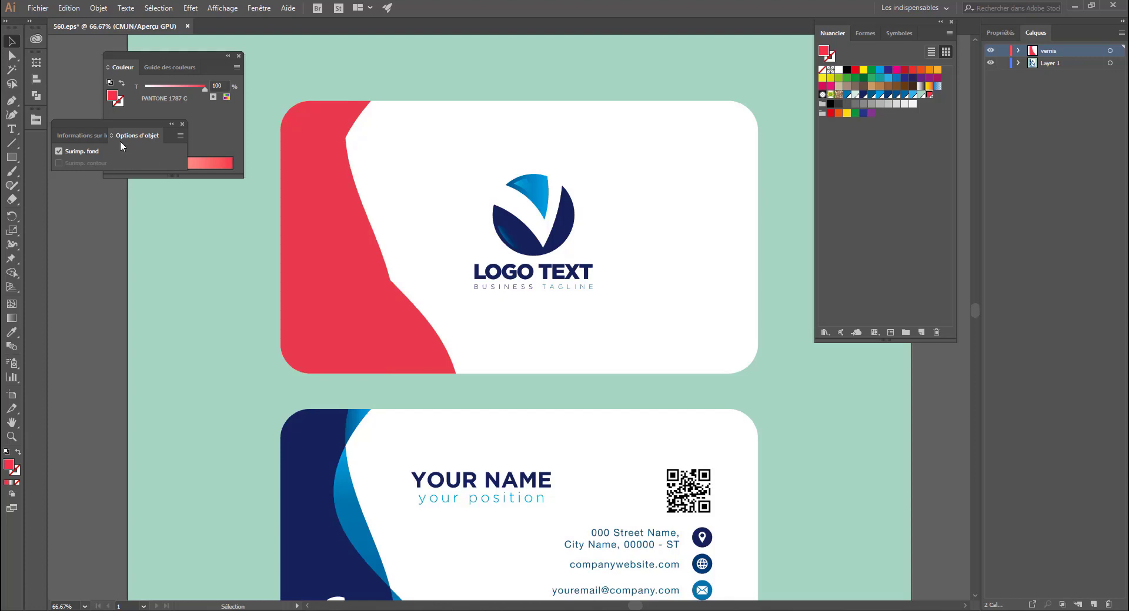
pyautogui.click(488, 375)
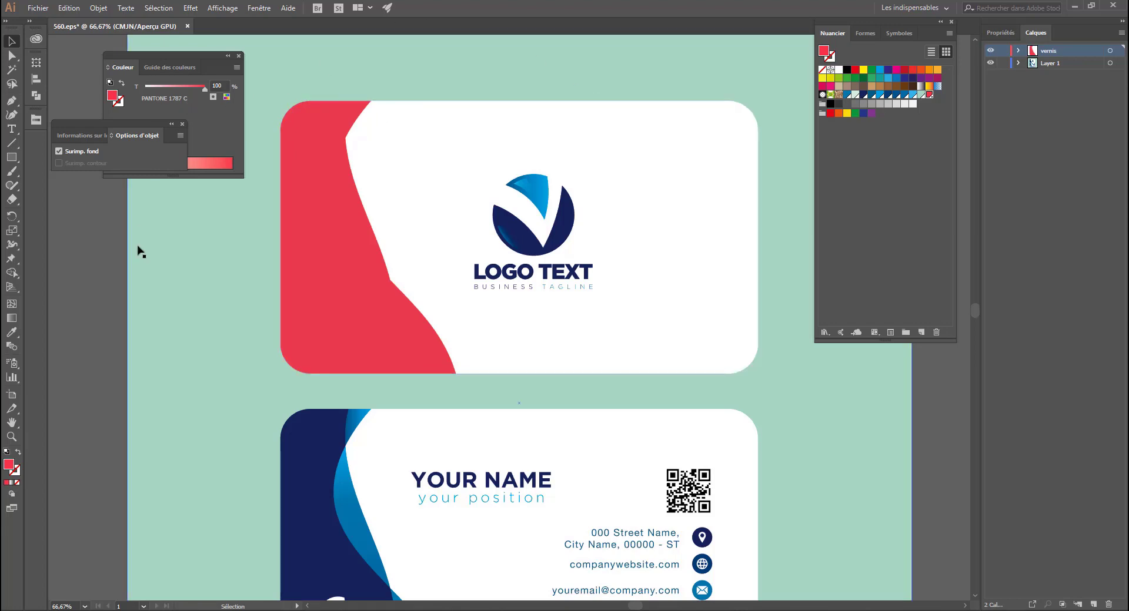
pyautogui.click(429, 180)
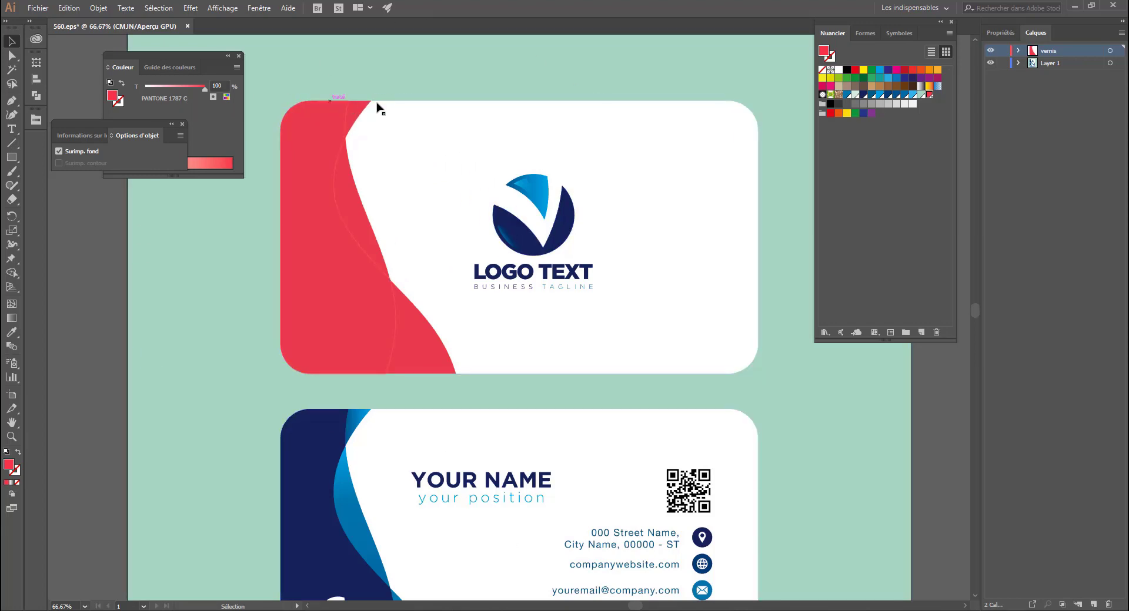
pyautogui.click(280, 207)
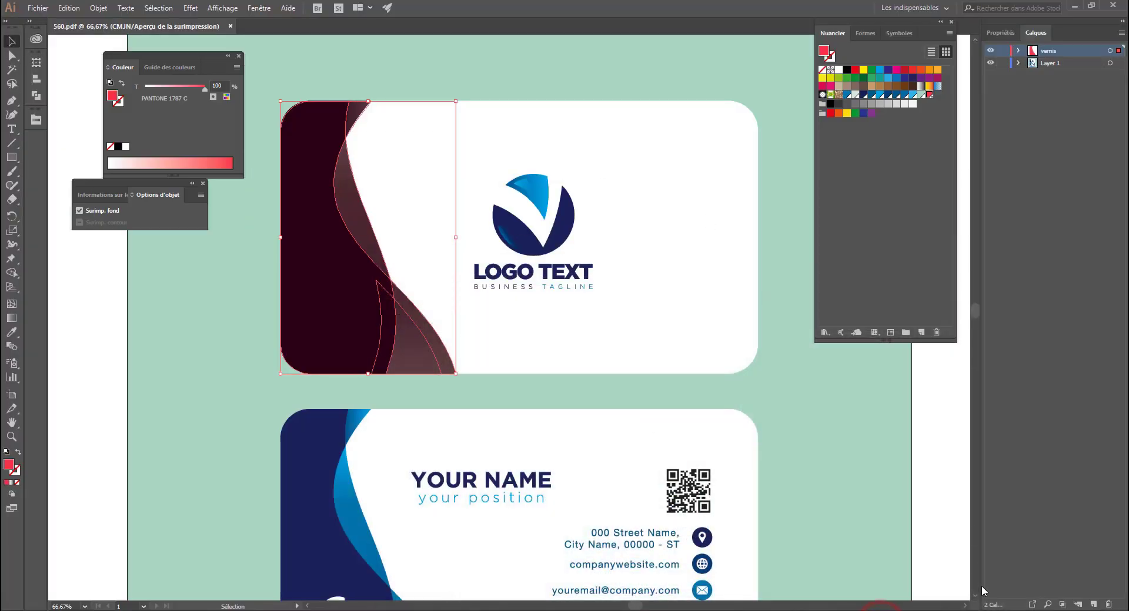
# Step: Switch to 560.pdf in Adobe Acrobat and examine the varnish area on the upper card
pyautogui.click(884, 610)
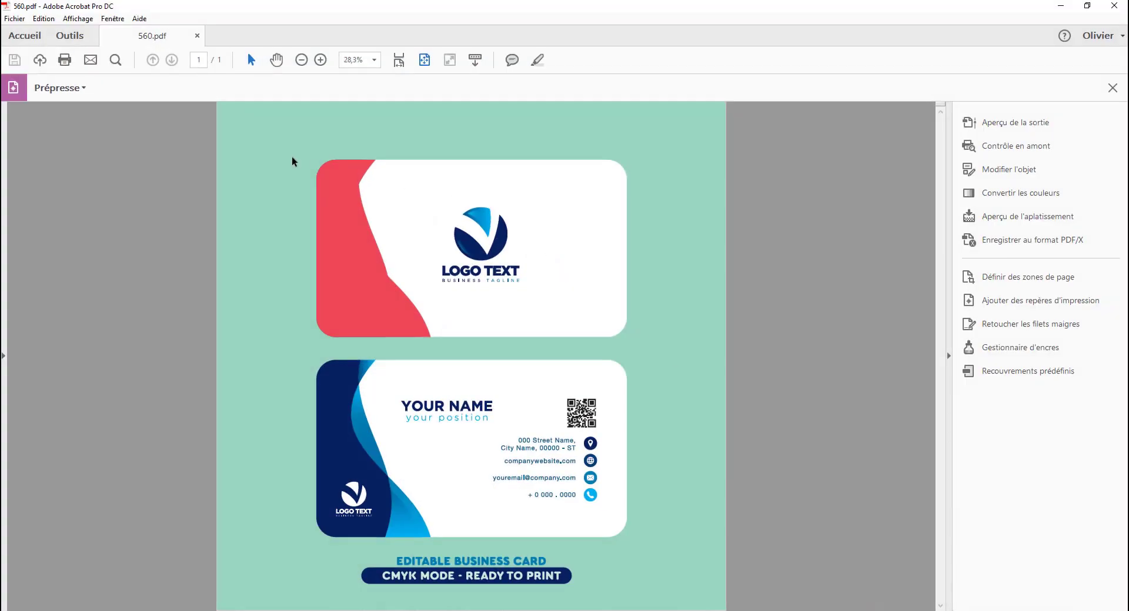
pyautogui.click(332, 232)
pyautogui.click(345, 207)
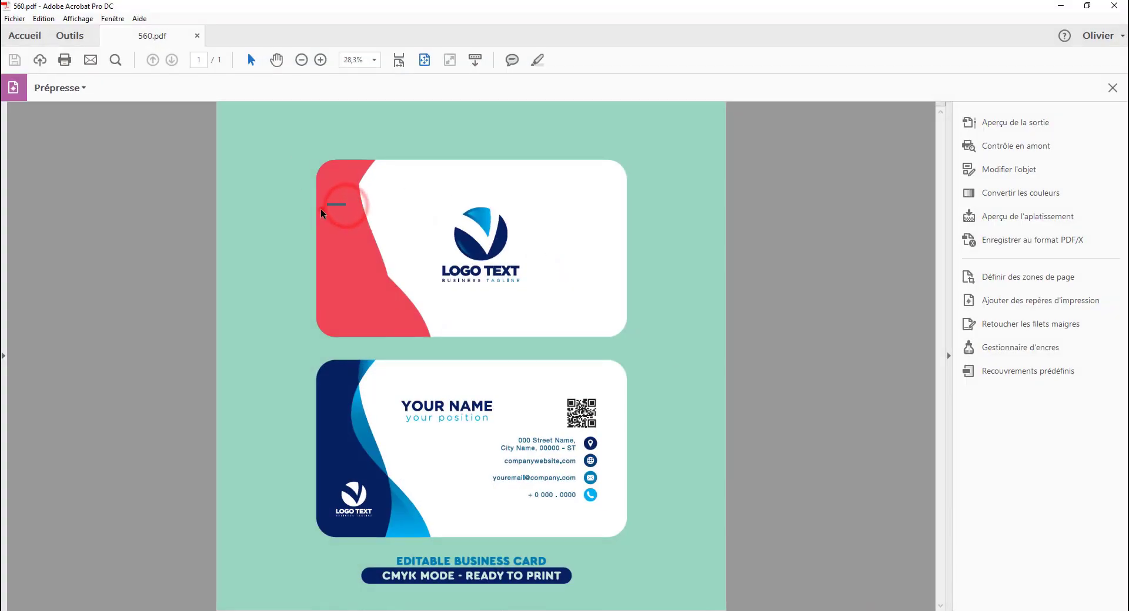
pyautogui.click(321, 210)
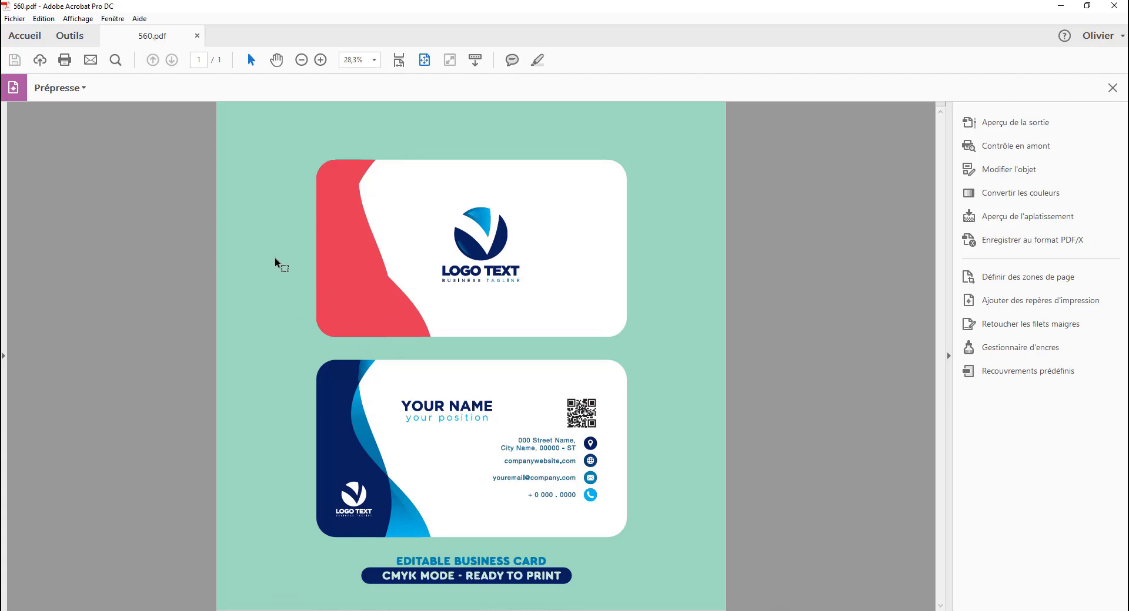
# Step: Search the Acrobat tools for "aper" and open the output preview (Aperçu de la sortie) for 560.pdf
pyautogui.click(76, 35)
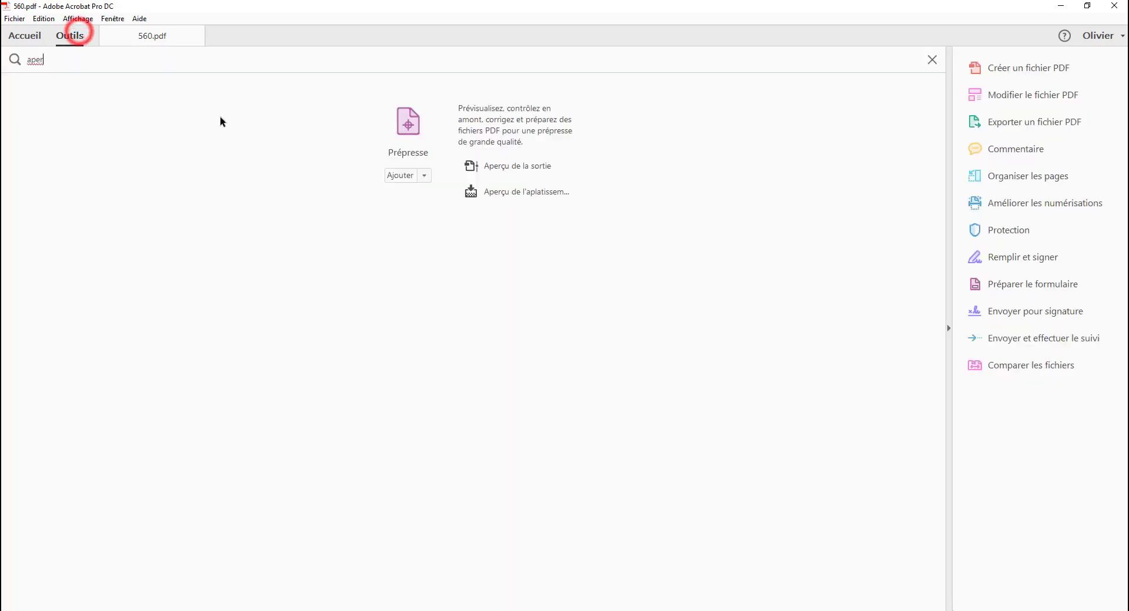
pyautogui.click(112, 76)
pyautogui.click(43, 55)
pyautogui.doubleClick(32, 59)
pyautogui.press('BackSpace')
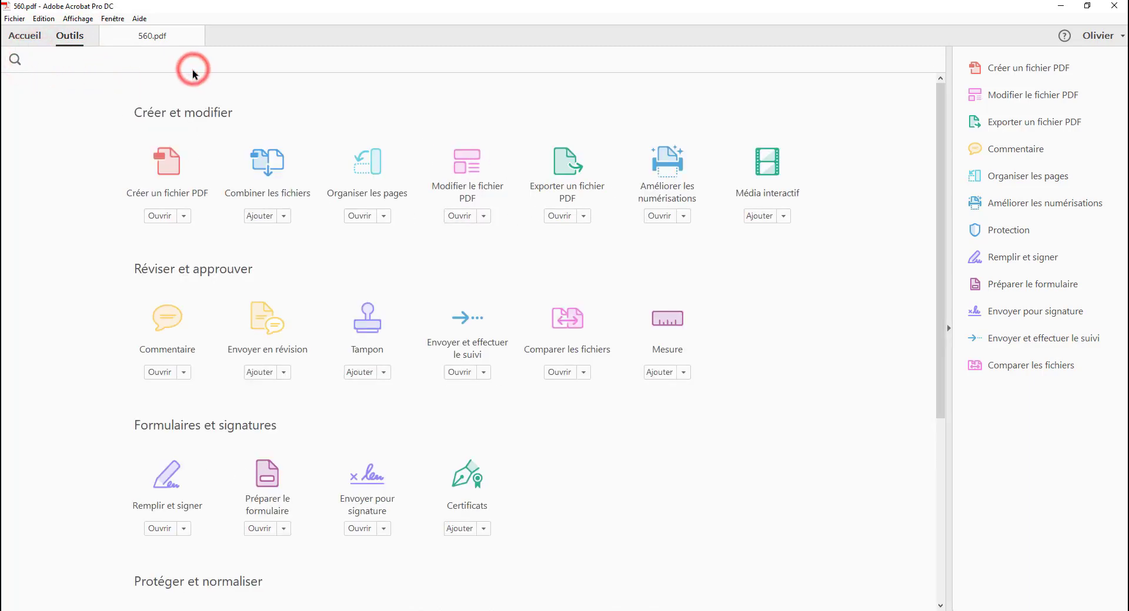
pyautogui.write('aper')
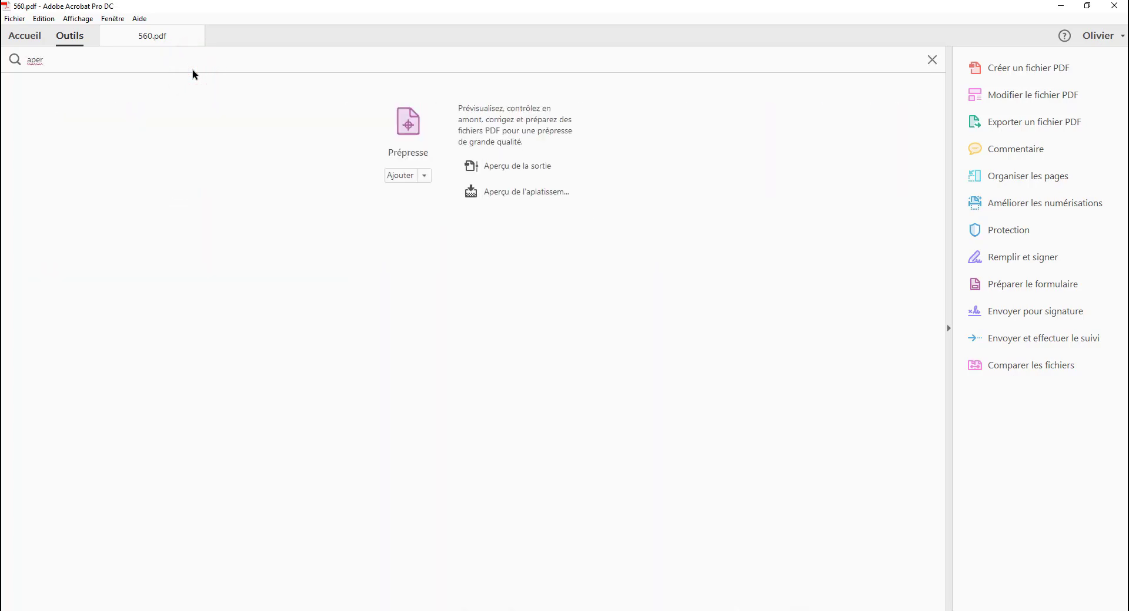
pyautogui.click(500, 167)
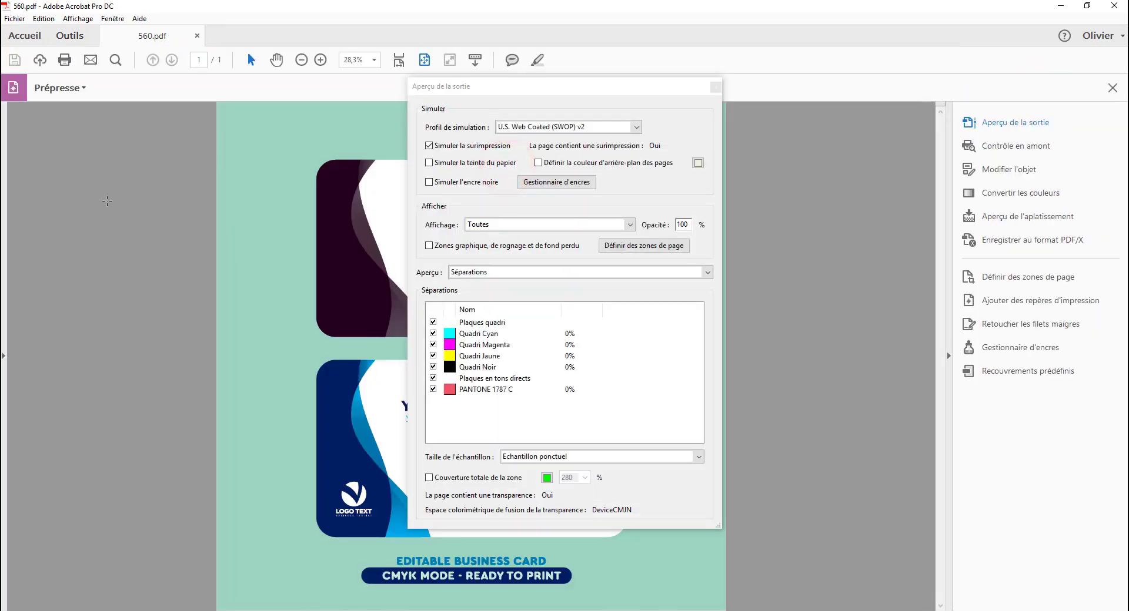
# Step: Move the output preview off the cards and toggle the overprint simulation off and on to compare the varnish area
pyautogui.moveTo(576, 83); pyautogui.dragTo(762, 83)
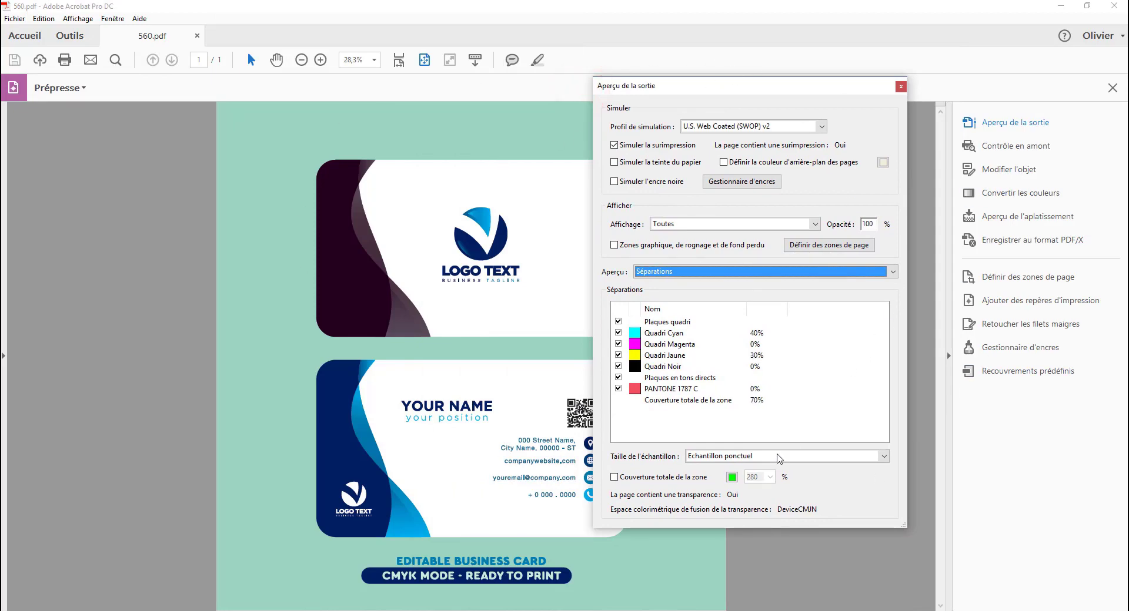
pyautogui.click(614, 146)
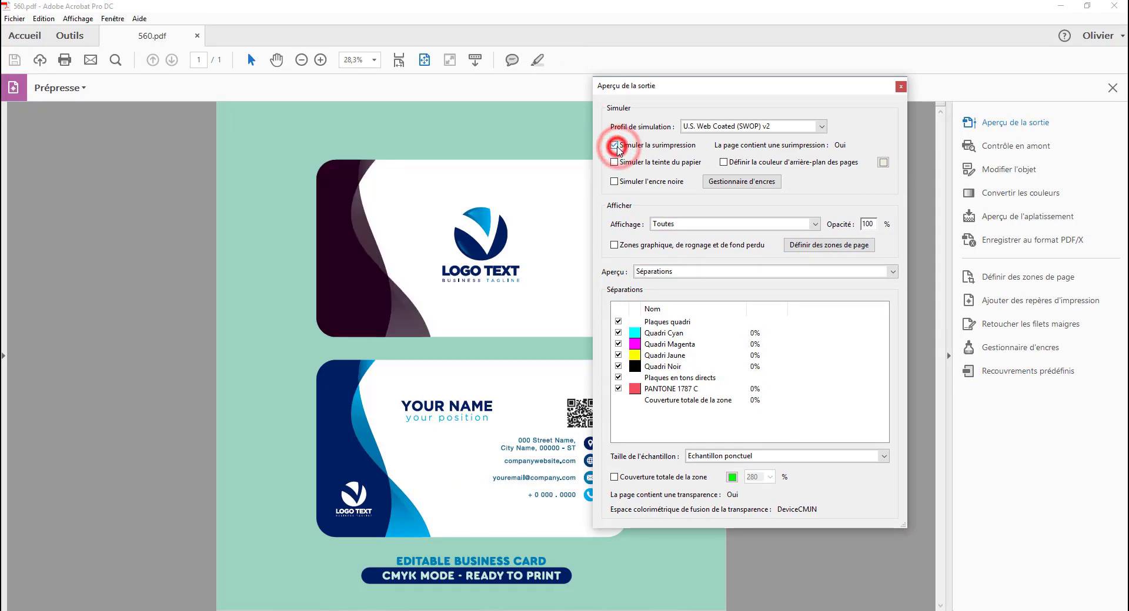
pyautogui.click(616, 146)
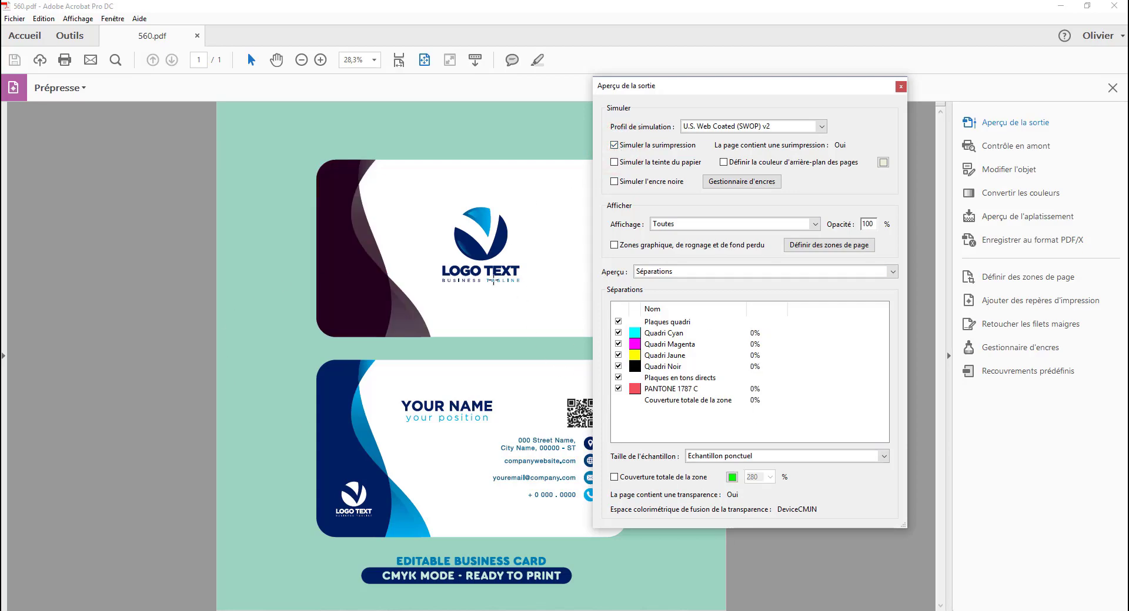
# Step: Examine the ink separations for the process plates, PANTONE 1787 C and the total area coverage
pyautogui.click(663, 333)
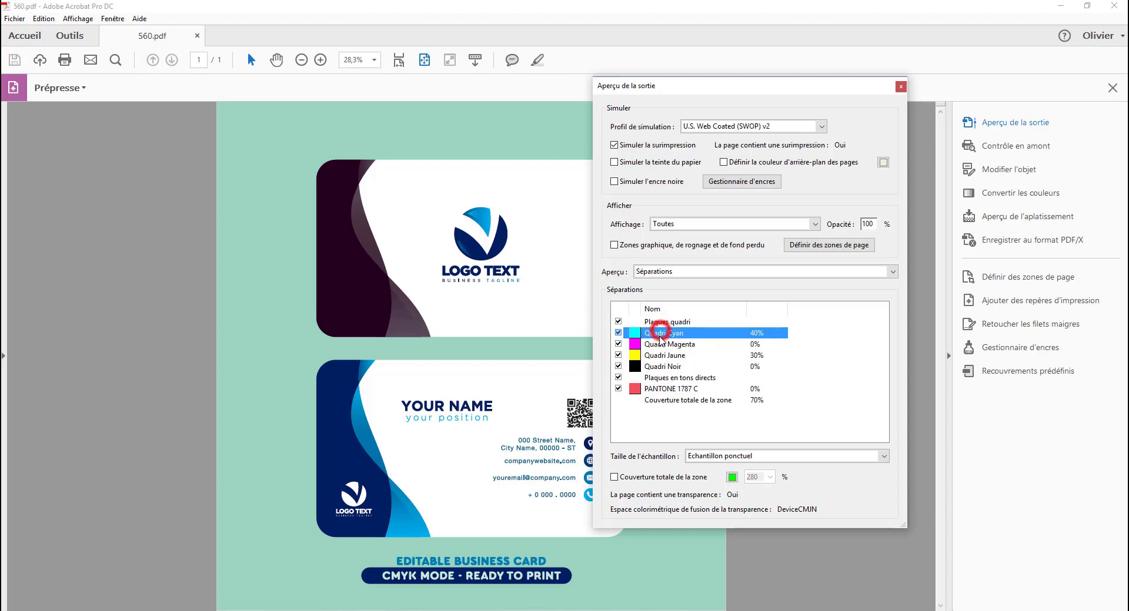
pyautogui.click(662, 356)
pyautogui.click(667, 367)
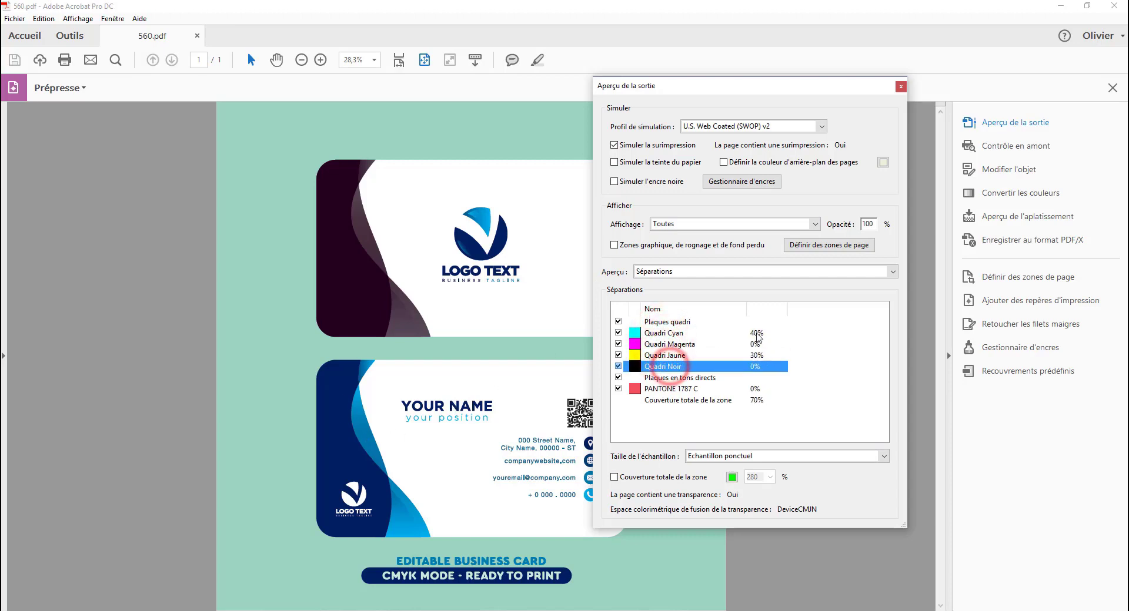
pyautogui.click(756, 333)
pyautogui.click(732, 356)
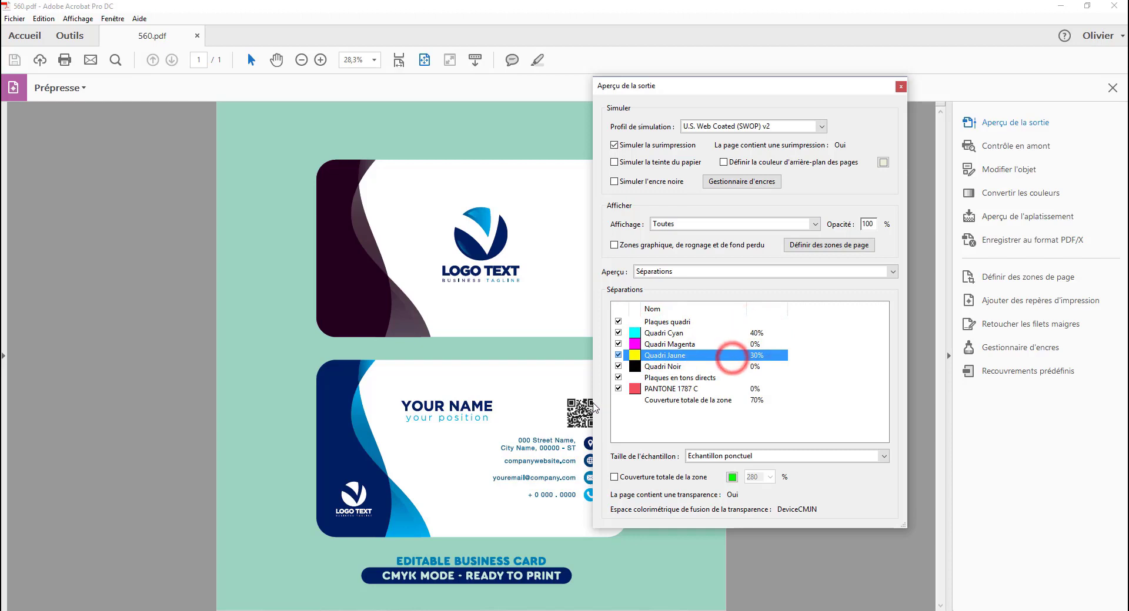
pyautogui.click(677, 389)
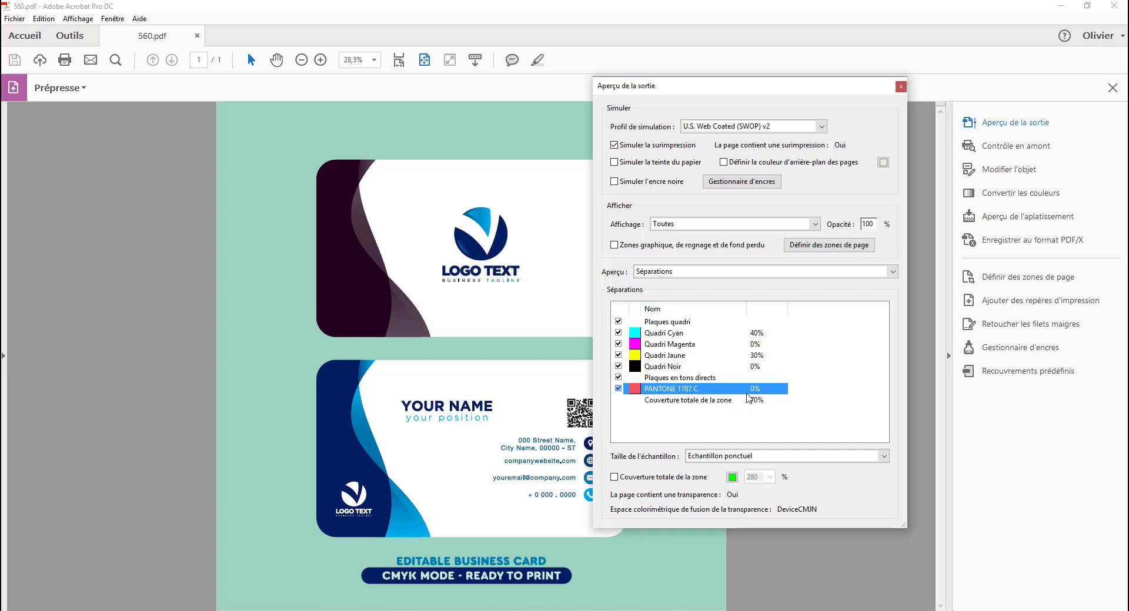
pyautogui.click(728, 404)
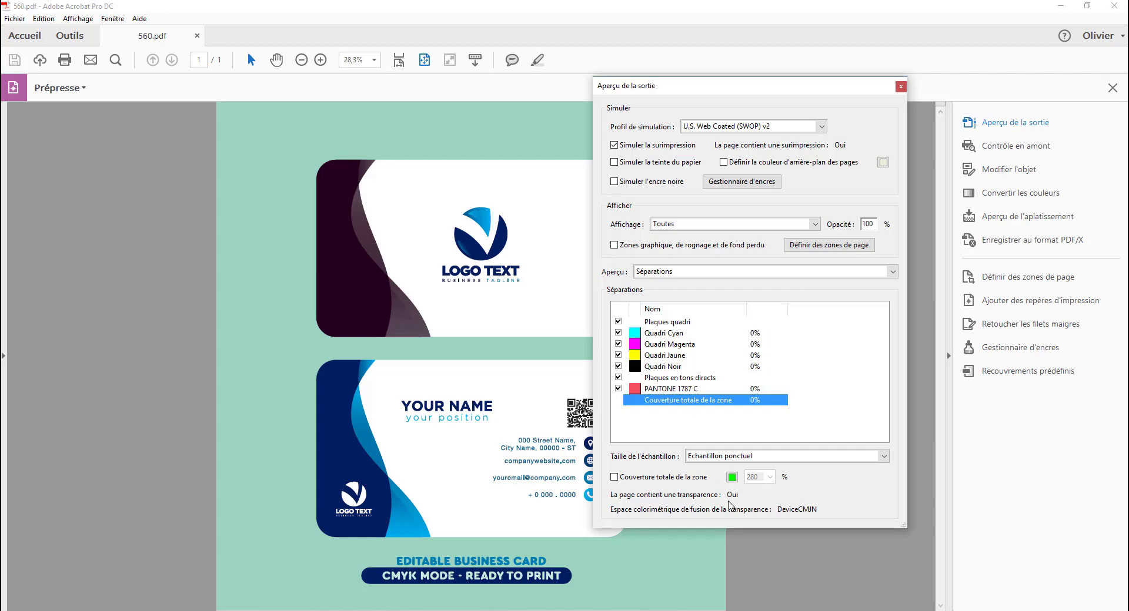
# Step: Close the output preview and the Prépresse tool, and switch back to the card artwork in Illustrator
pyautogui.click(900, 87)
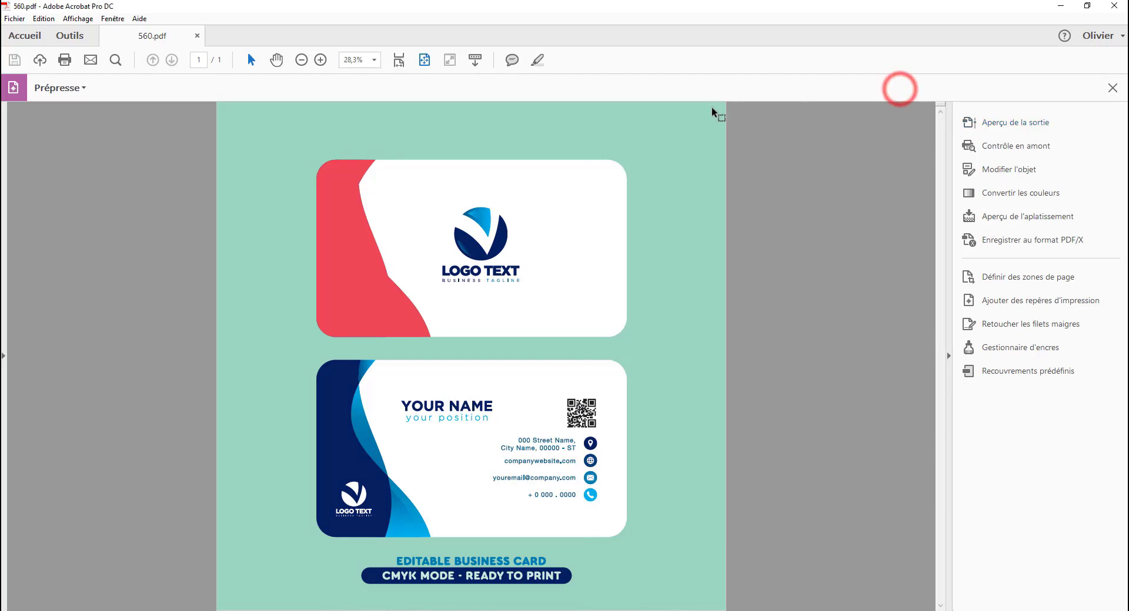
pyautogui.click(1115, 92)
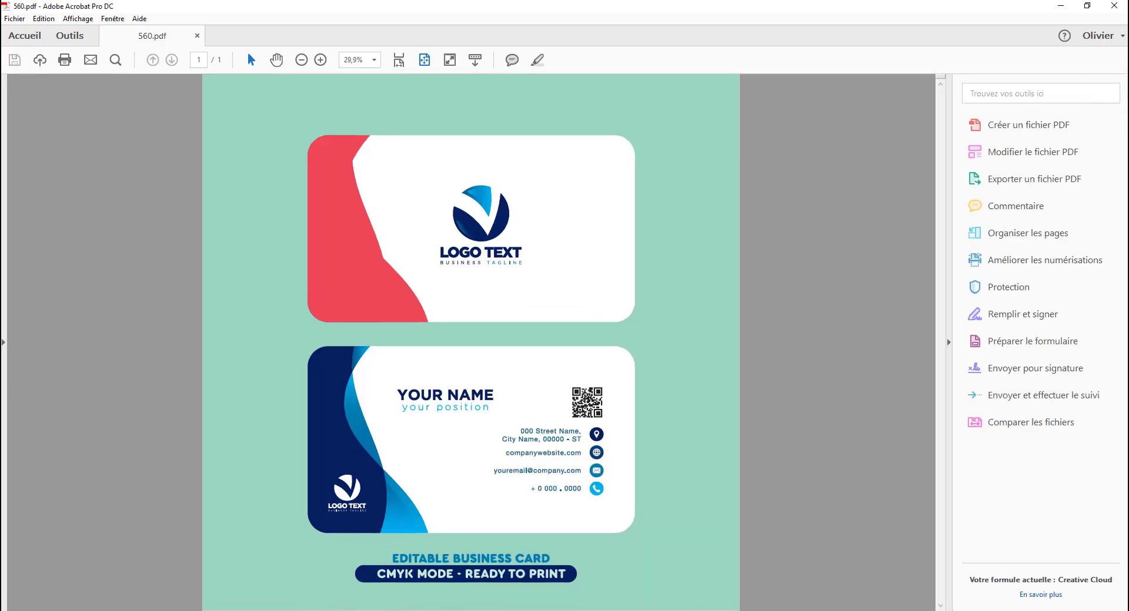
pyautogui.hotkey('alt', 'Tab')
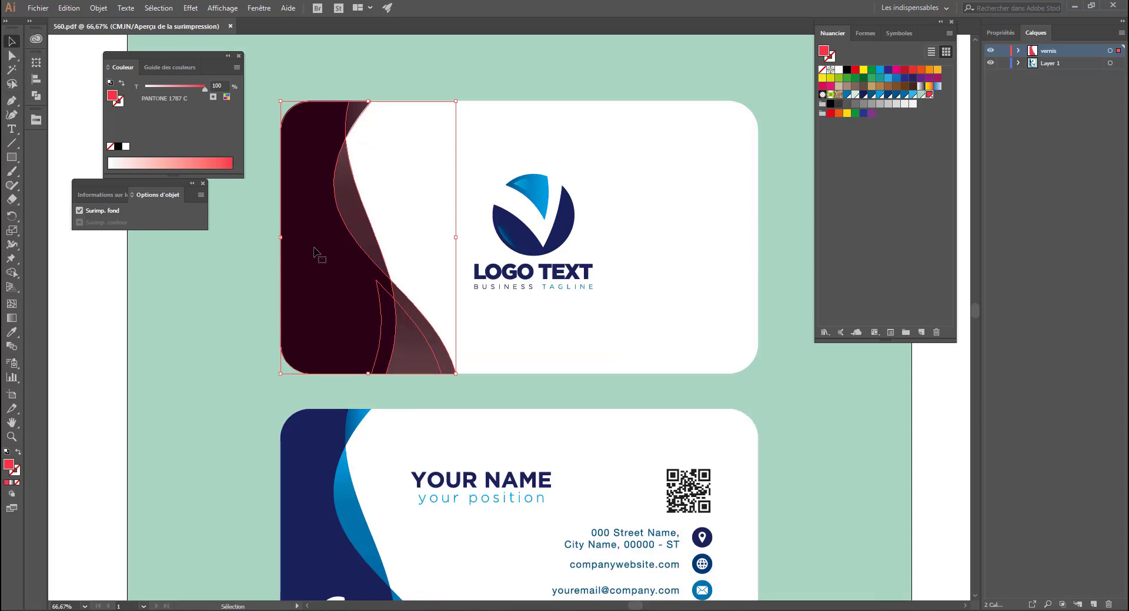